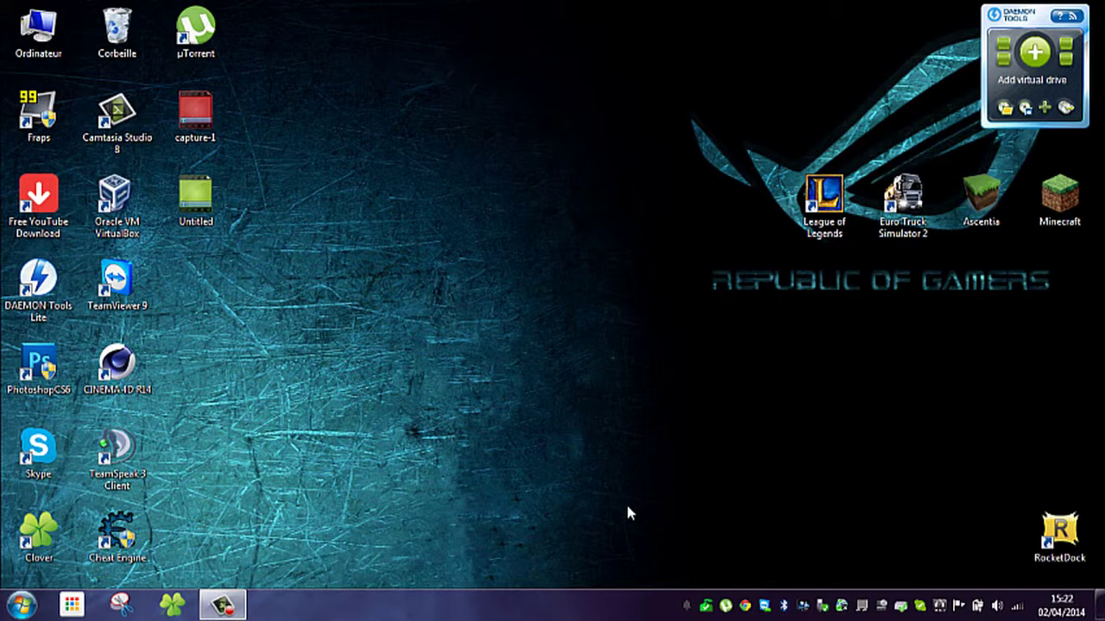
- Move the RocketDock shortcut to the middle of the desktop and hide all desktop icons
left_click_drag(1060, 534, 527, 344)
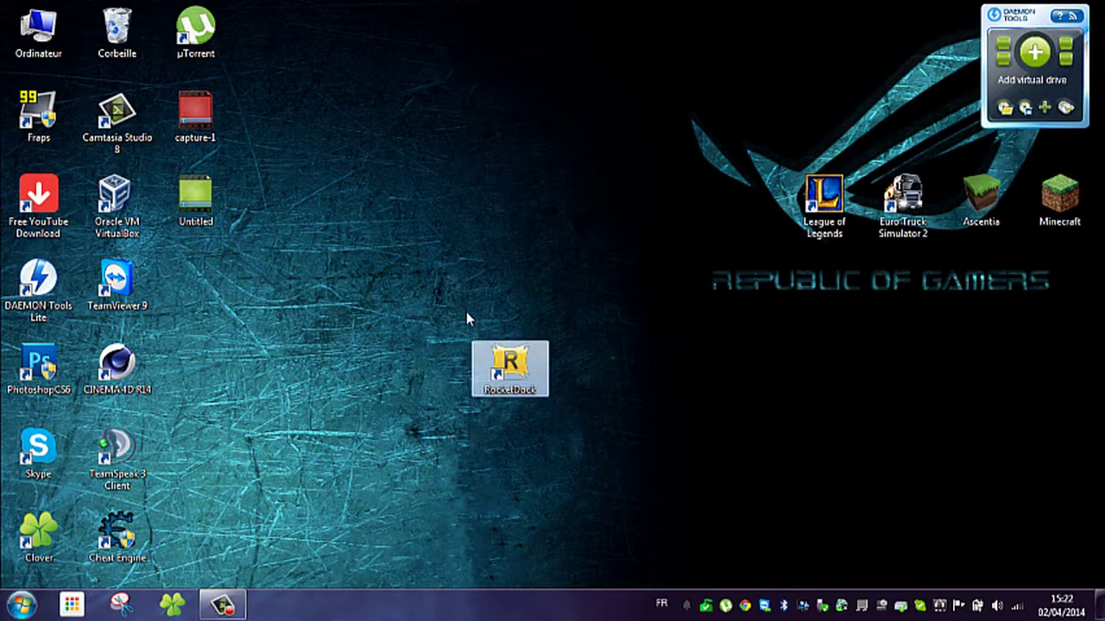
mouse_move(285, 17)
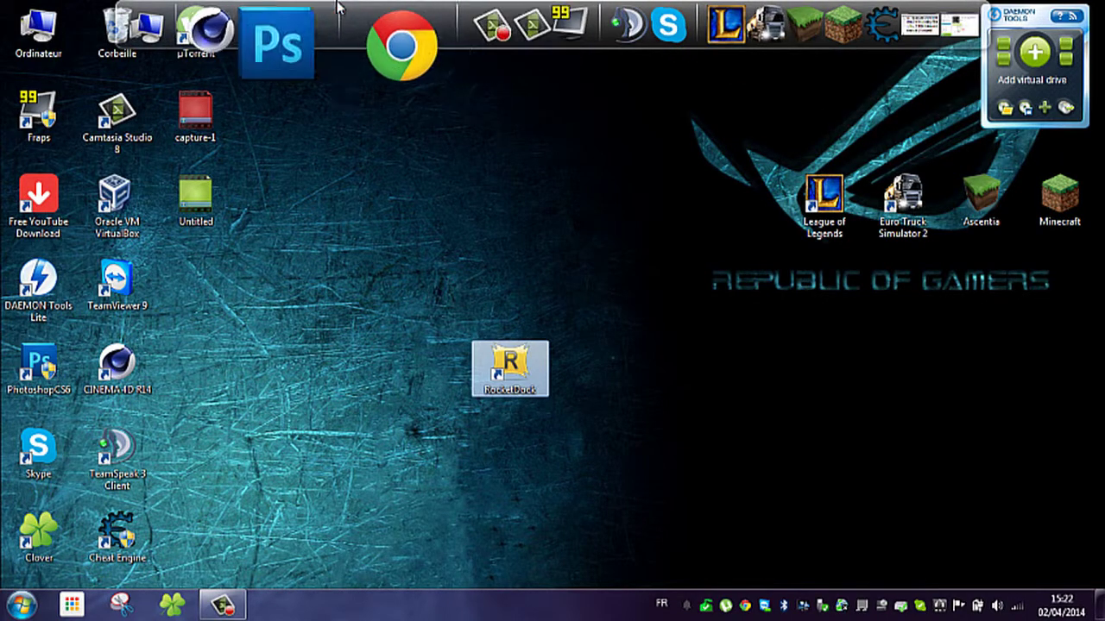
right_click(407, 193)
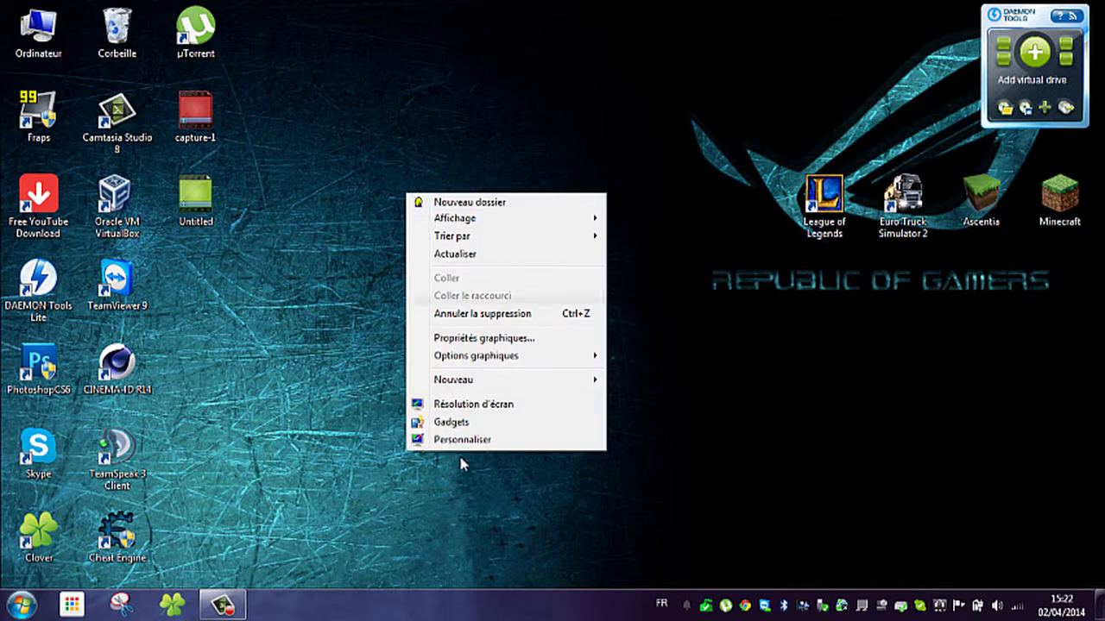
mouse_move(555, 218)
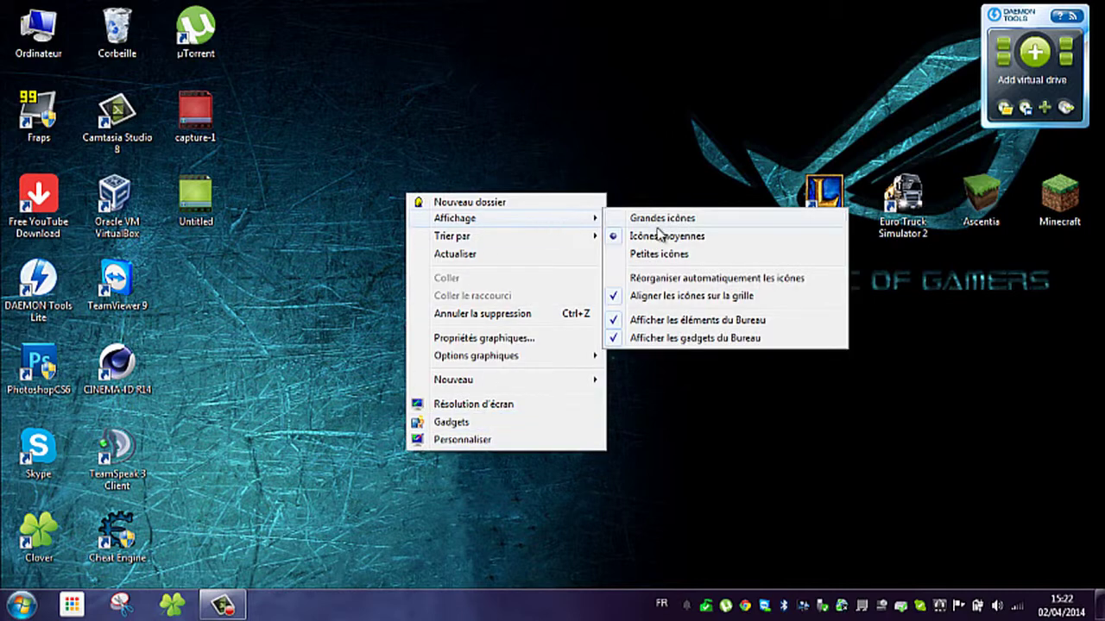
left_click(651, 319)
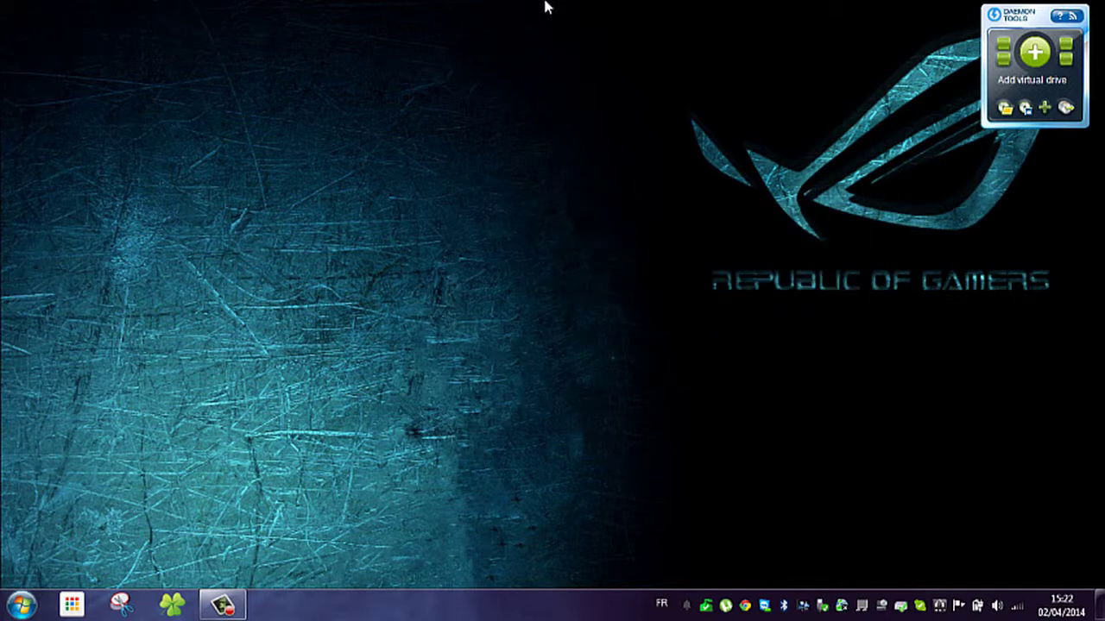
- Turn off automatic hiding of the dock in the RocketDock settings and apply the change
mouse_move(541, 7)
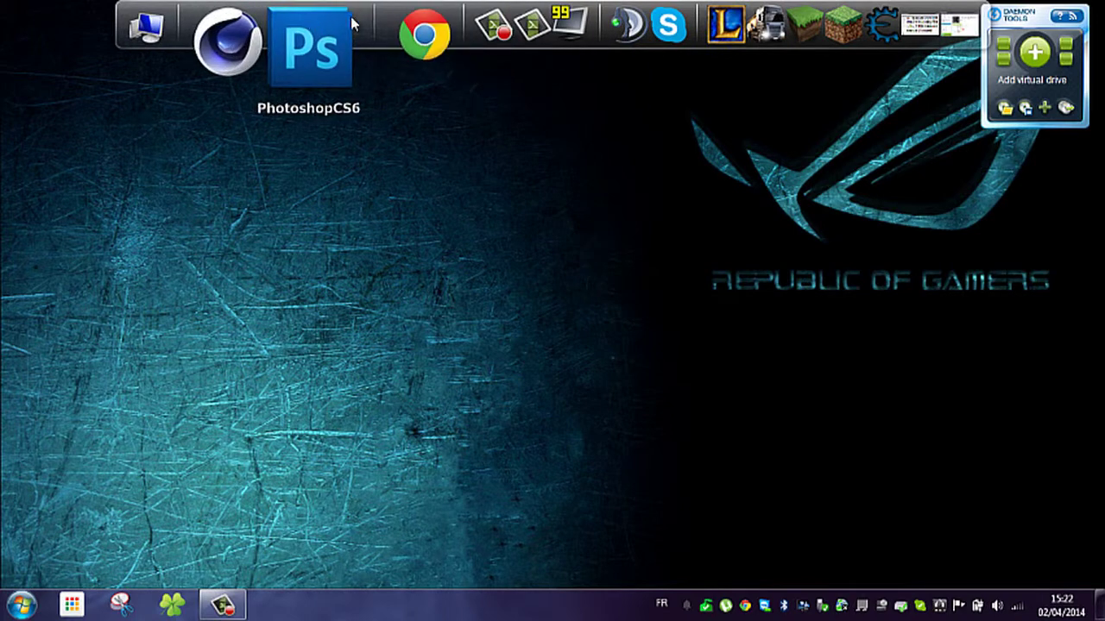
right_click(537, 12)
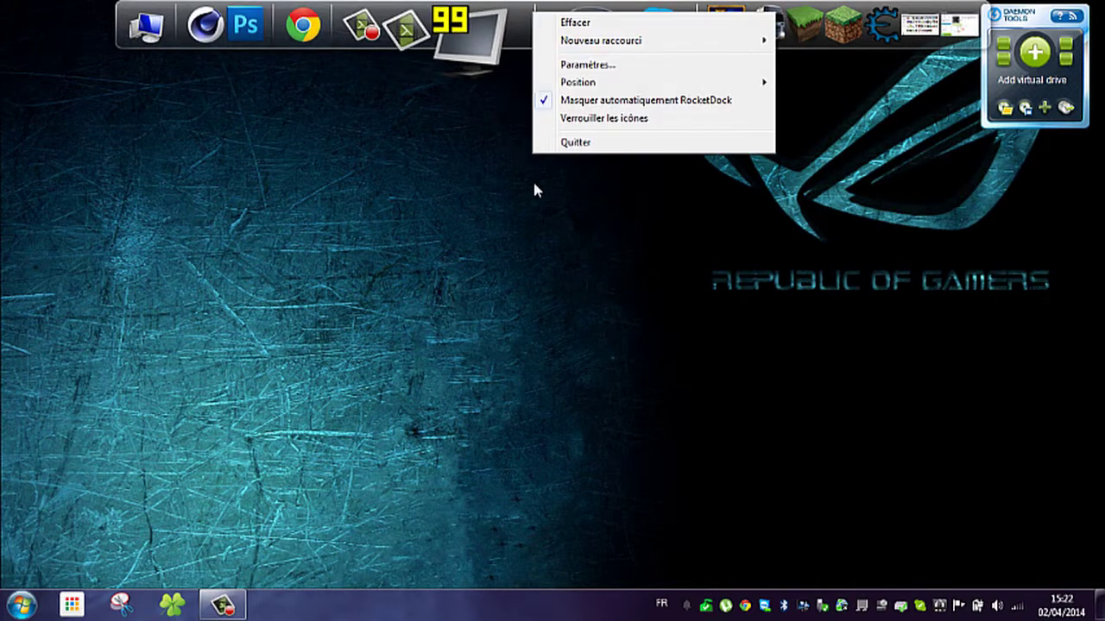
left_click(603, 66)
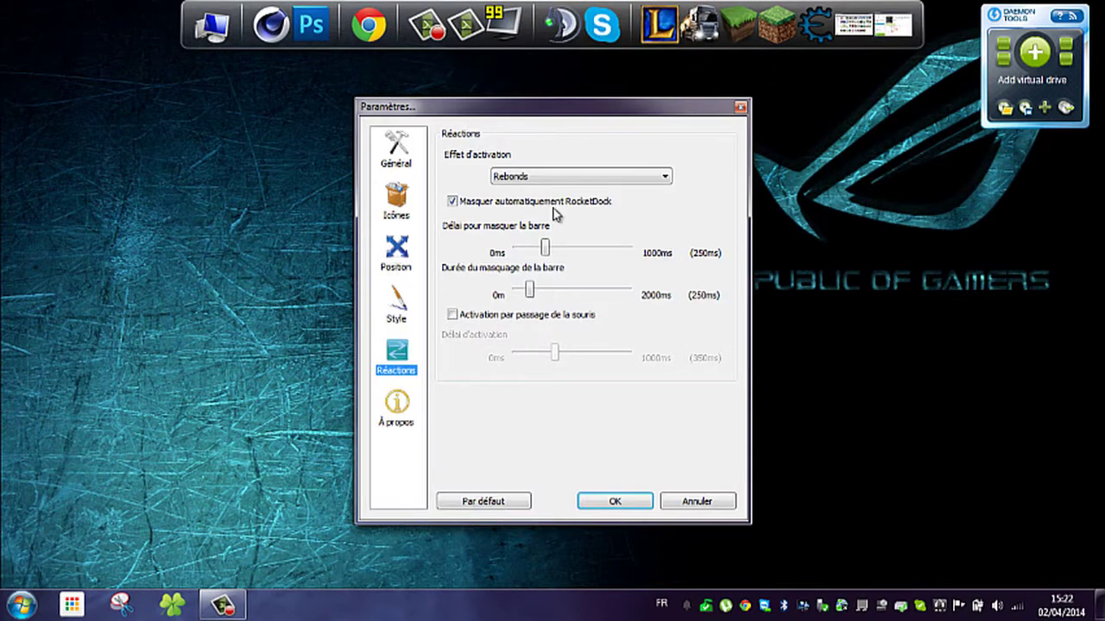
left_click(453, 204)
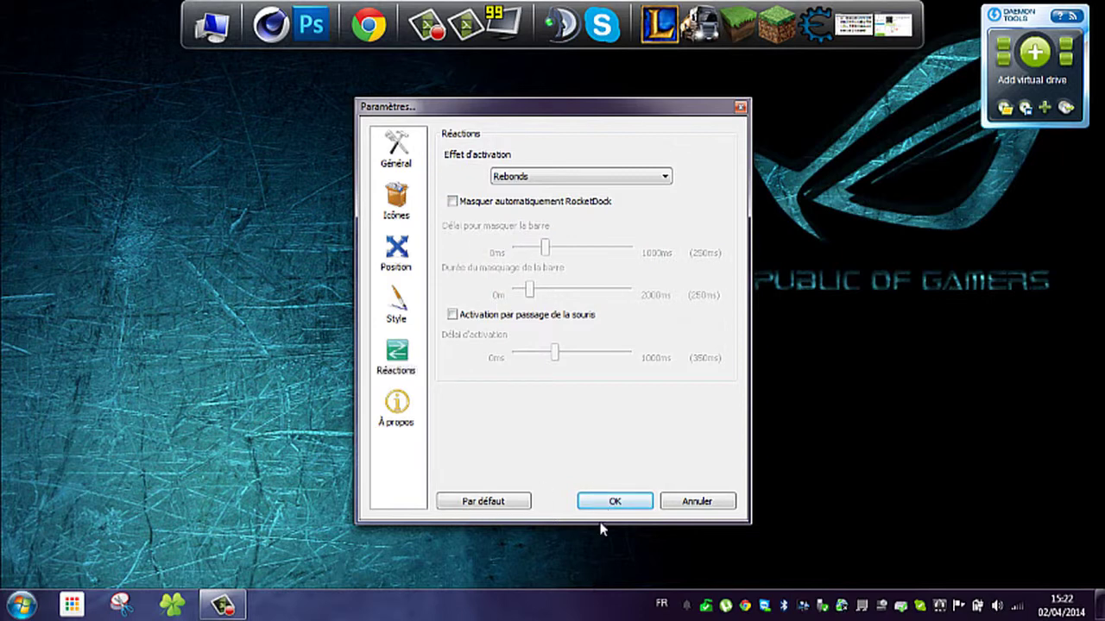
left_click(615, 501)
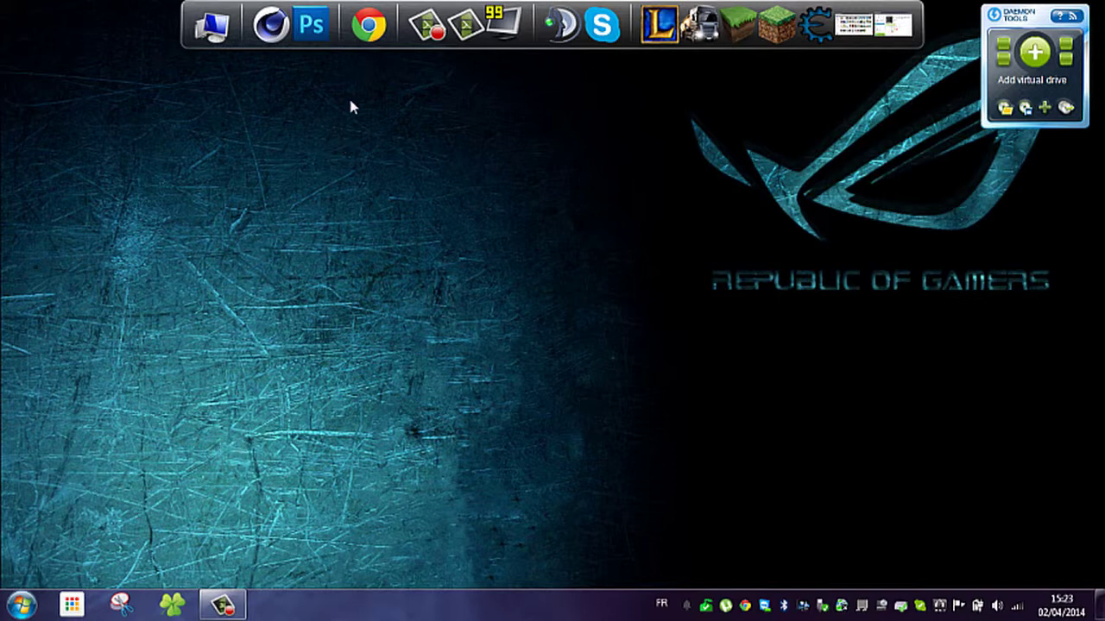
- Switch to Google Chrome and search Google for "Rocketdock"
left_click(367, 26)
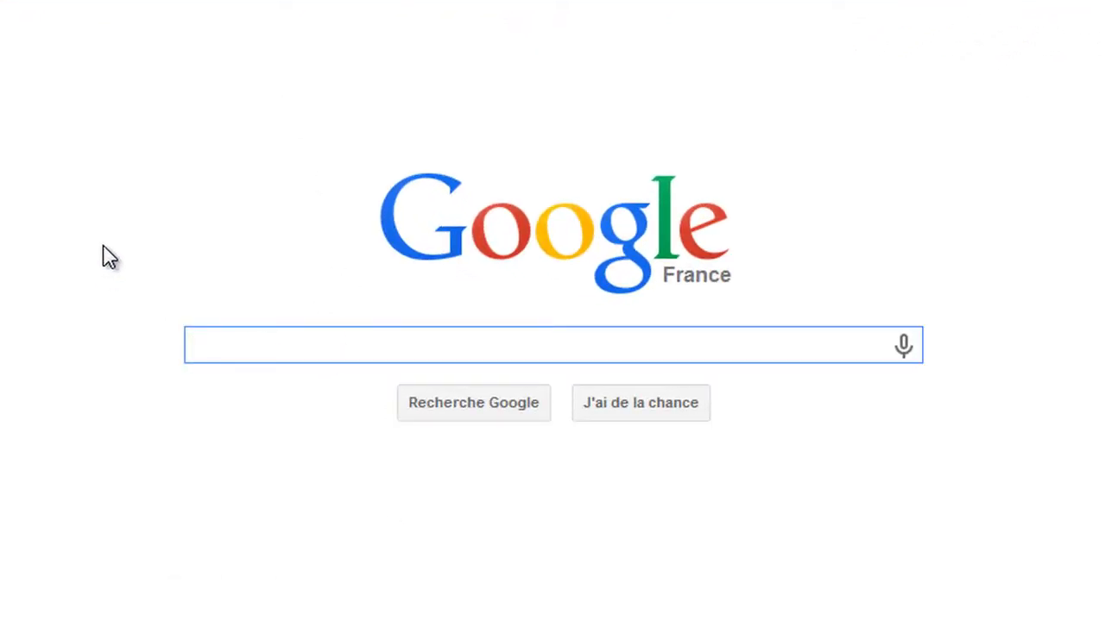
type("R")
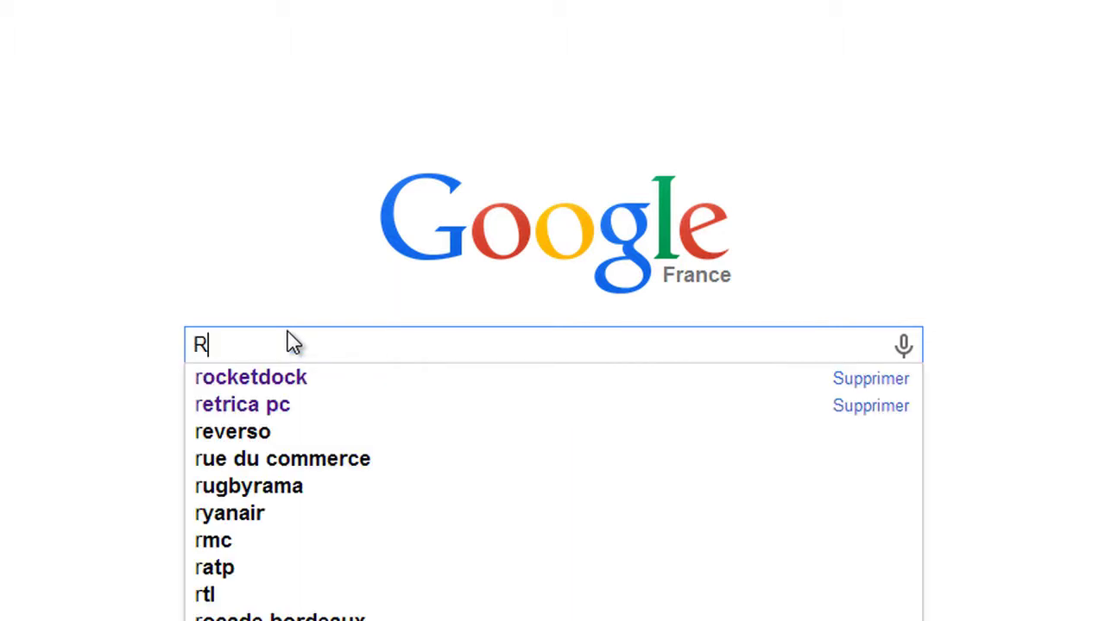
type("ock")
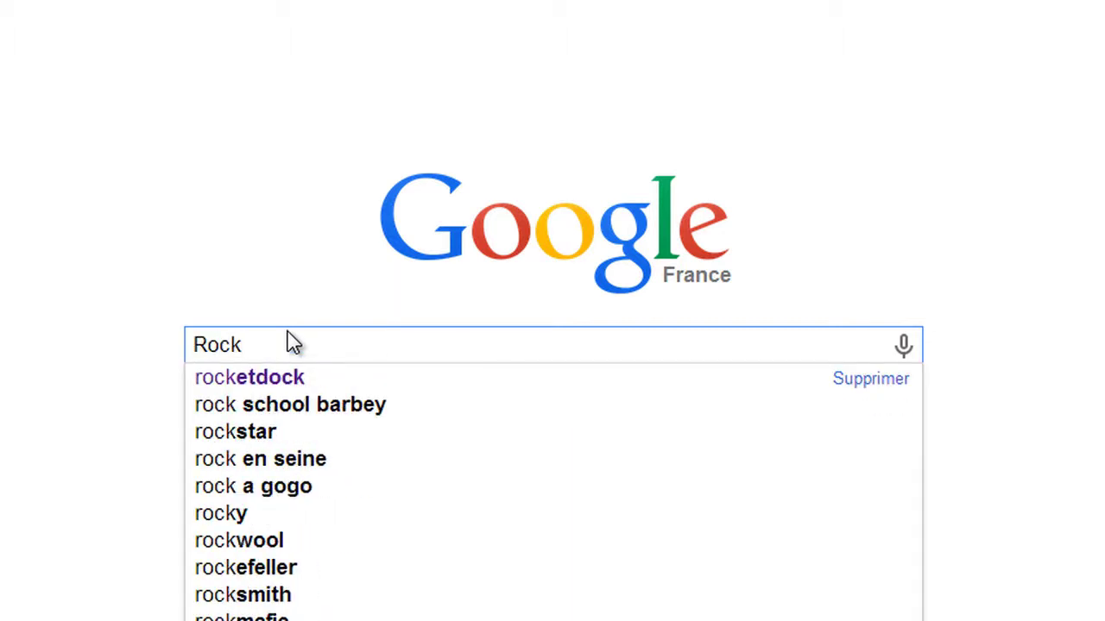
type("d")
key("BackSpace")
type("et")
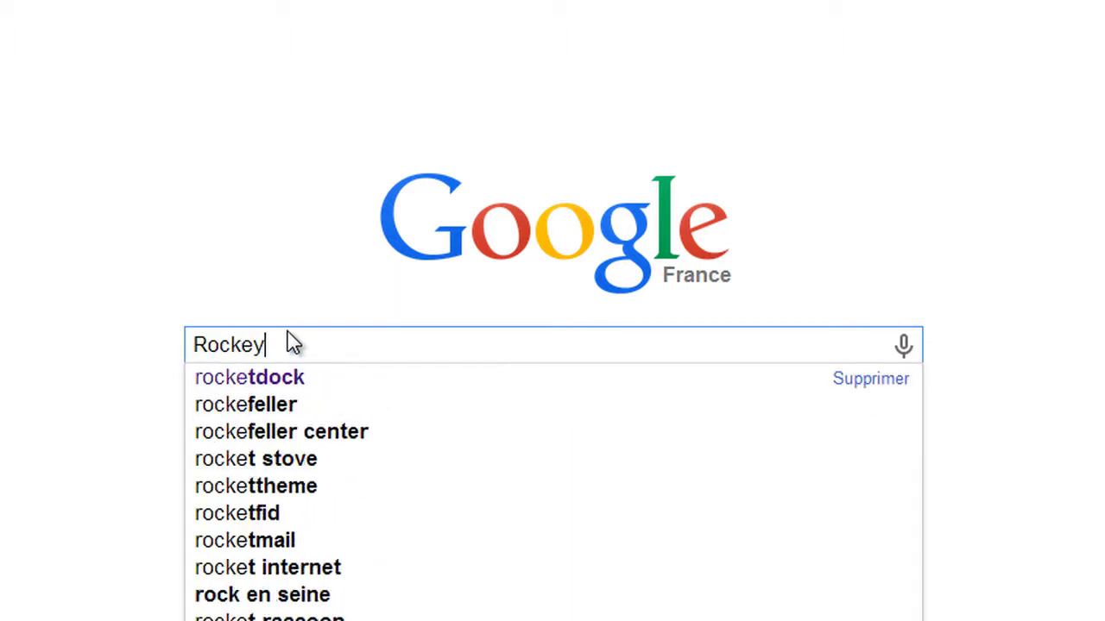
type("dock")
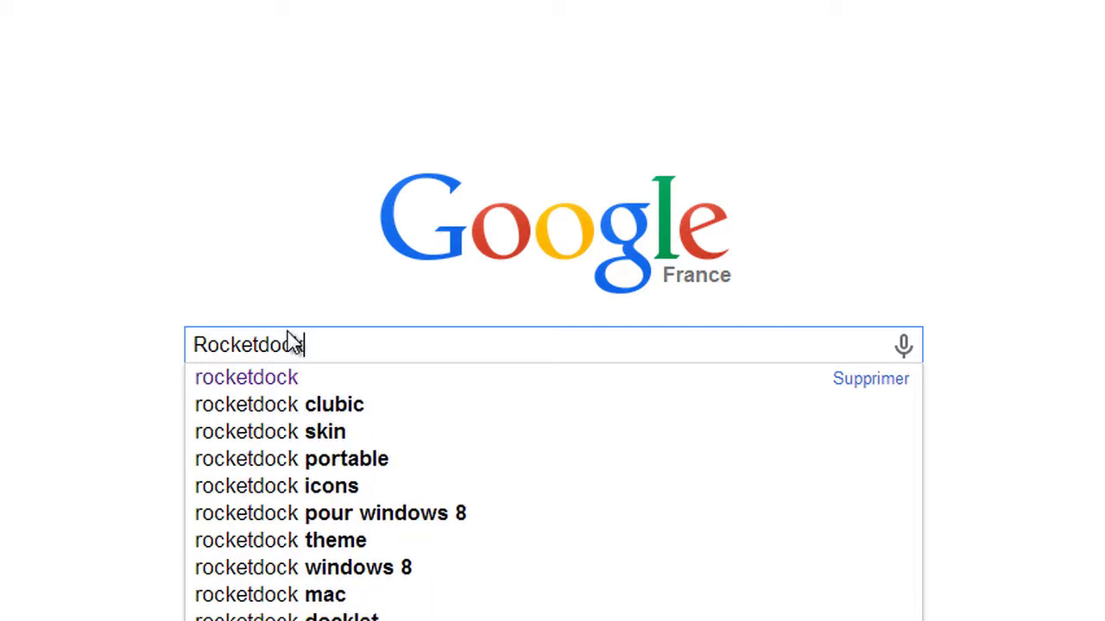
key("Return")
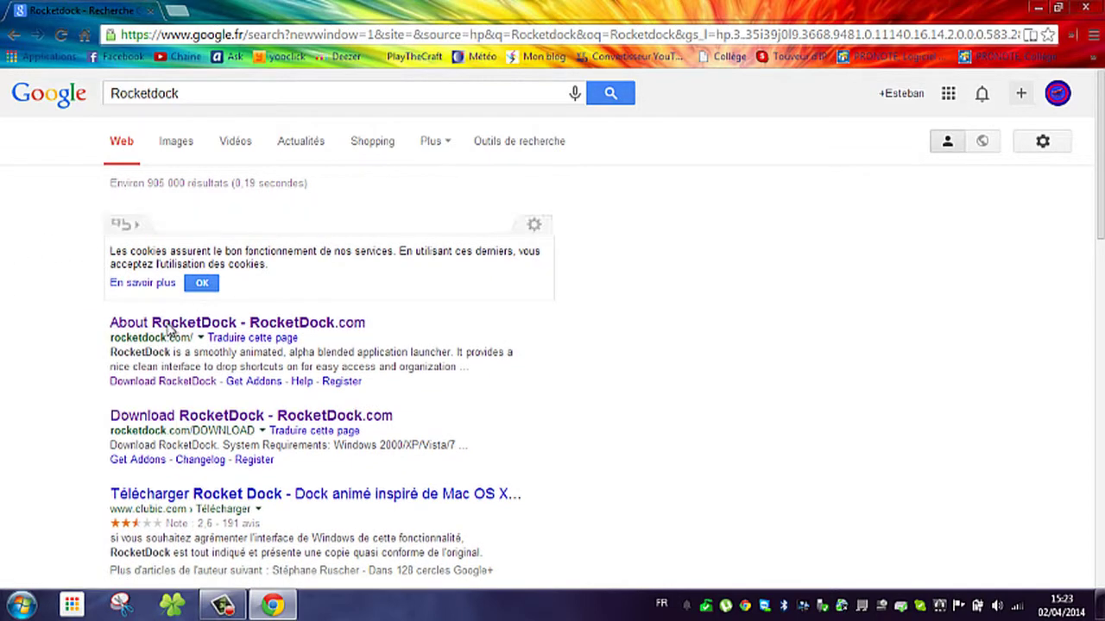
- View the About RocketDock search result in a new tab and close that tab
right_click(167, 325)
left_click(127, 329)
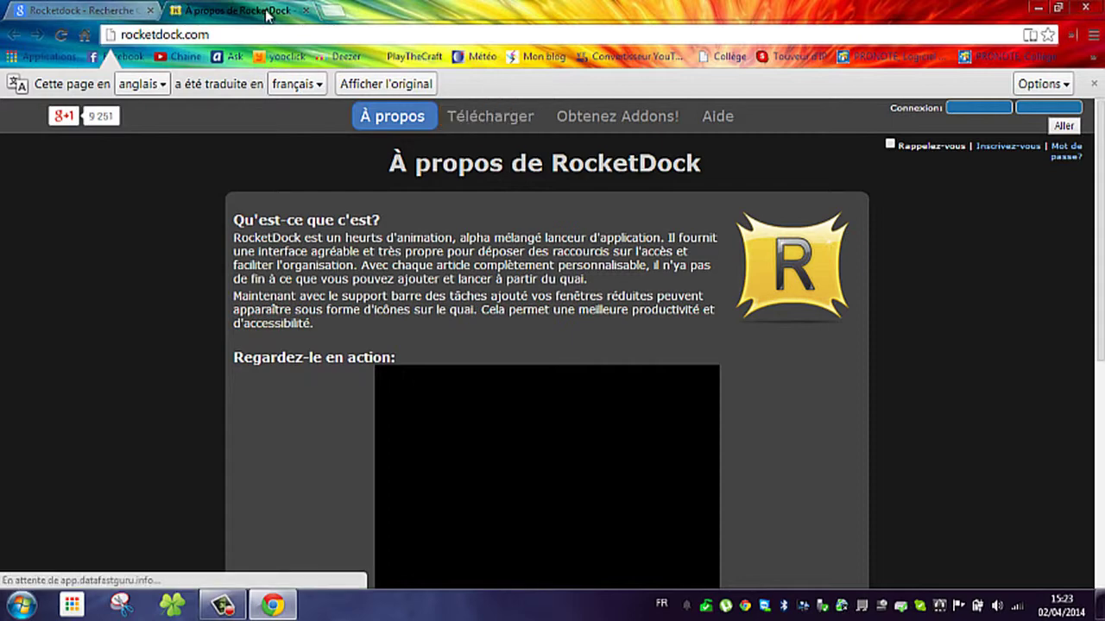
left_click(307, 11)
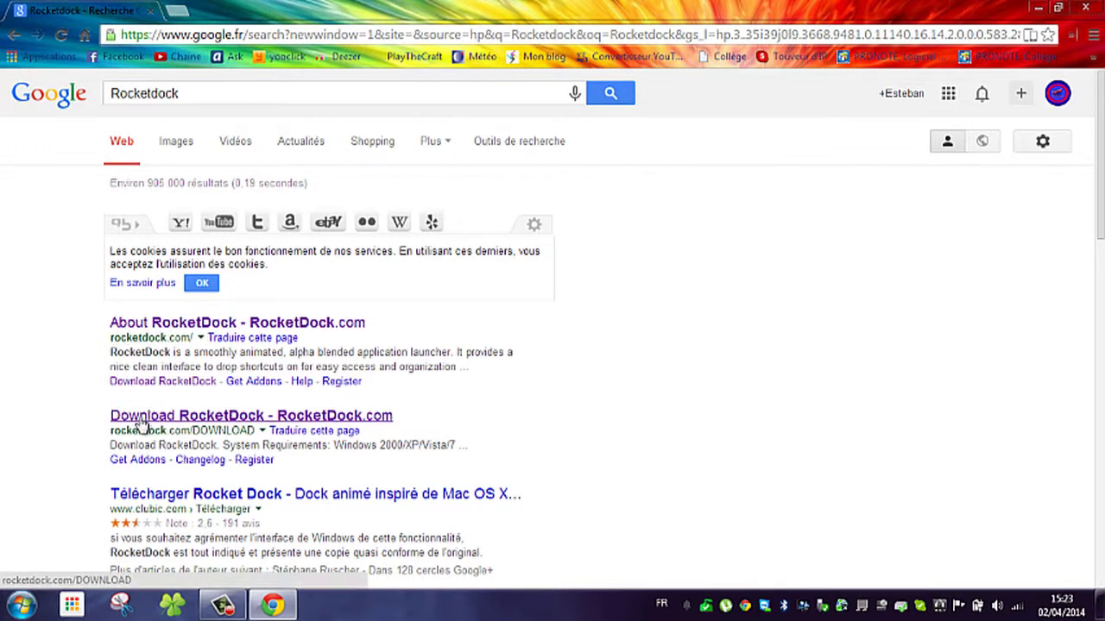
- Open the Download RocketDock search result in a new tab, show the page in its original language and download RocketDock
right_click(177, 417)
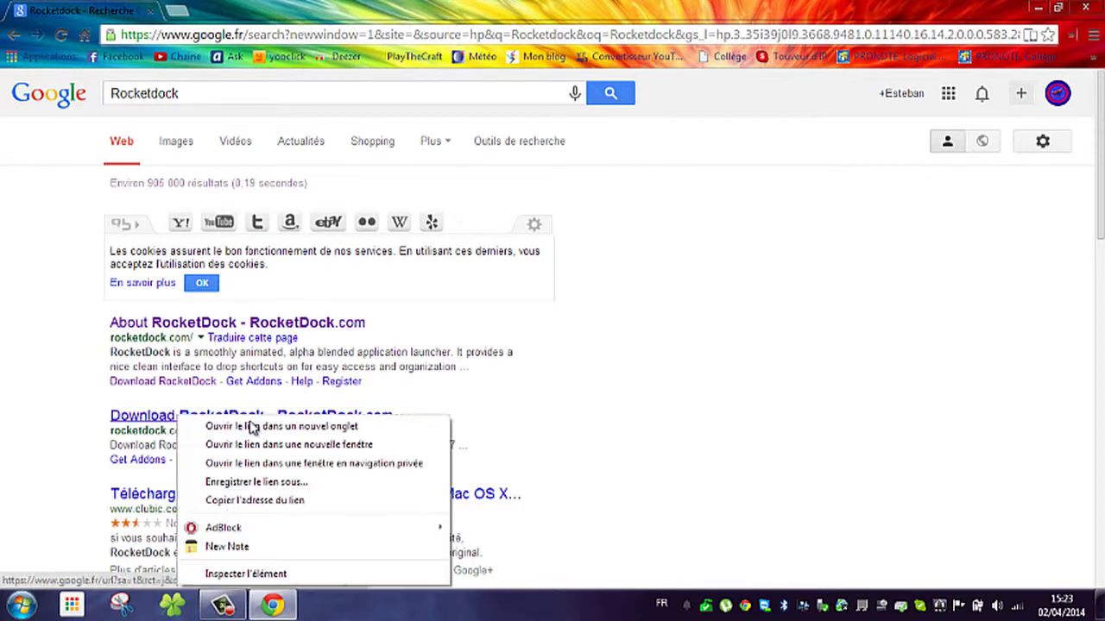
left_click(263, 426)
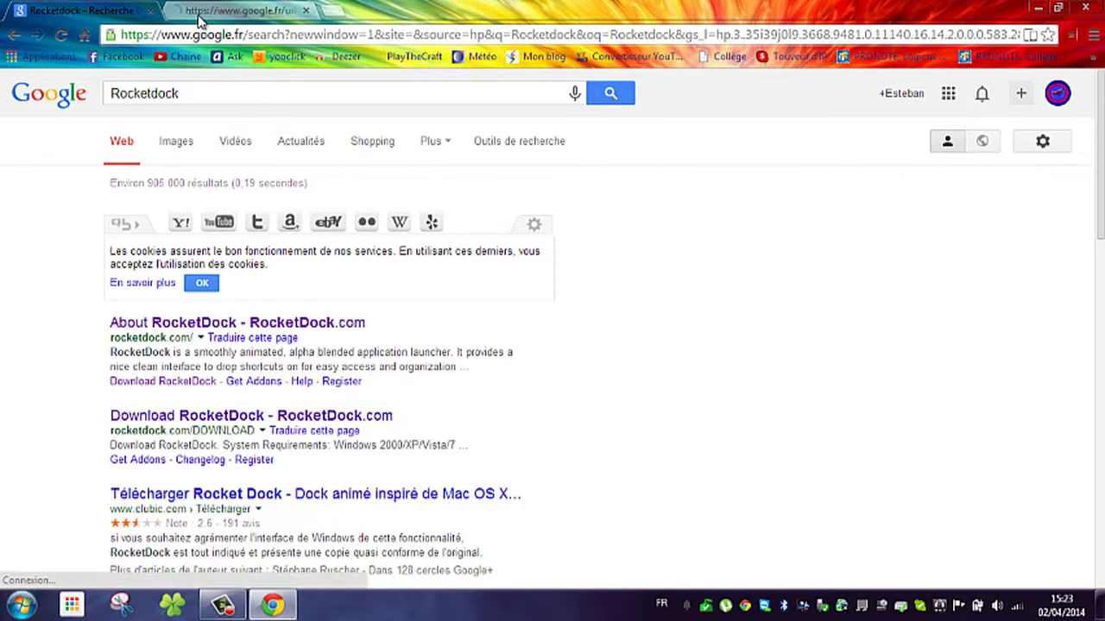
left_click(207, 11)
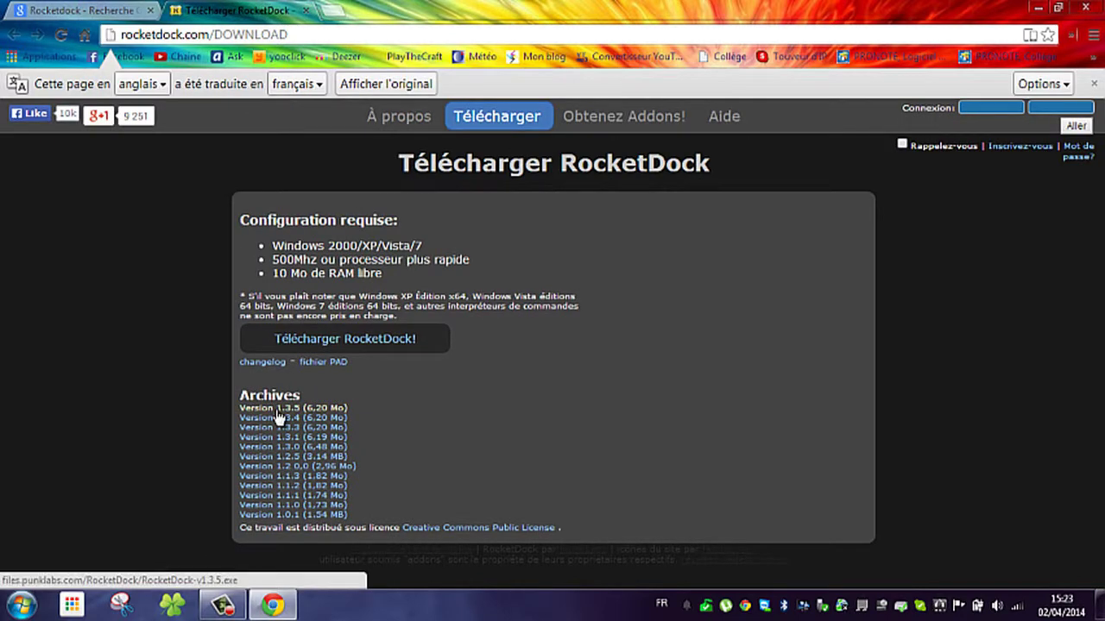
left_click(394, 83)
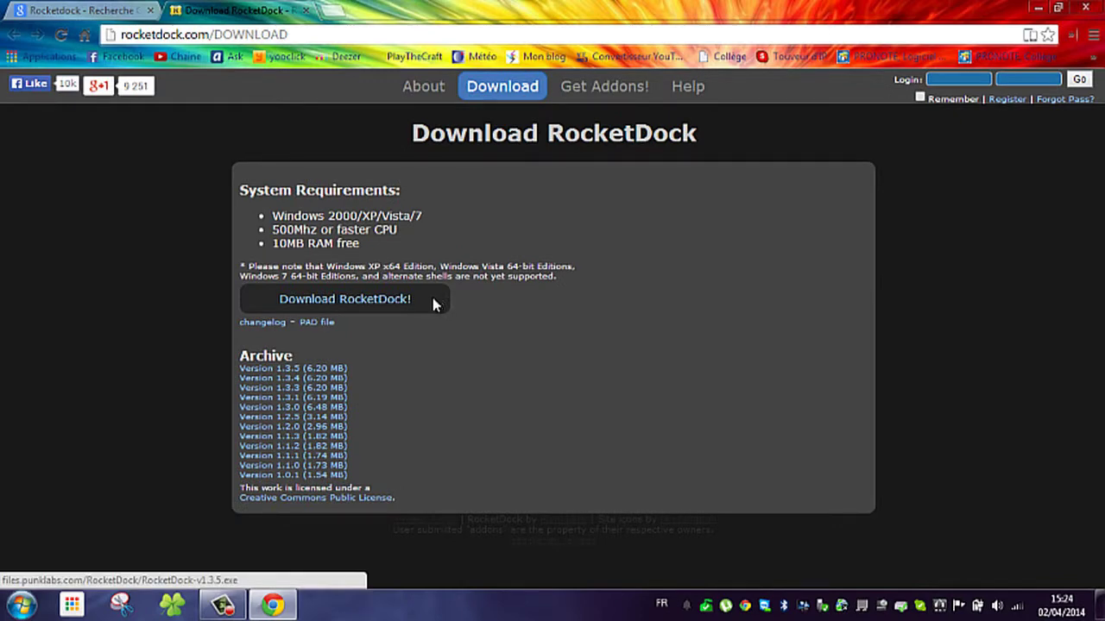
left_click(372, 308)
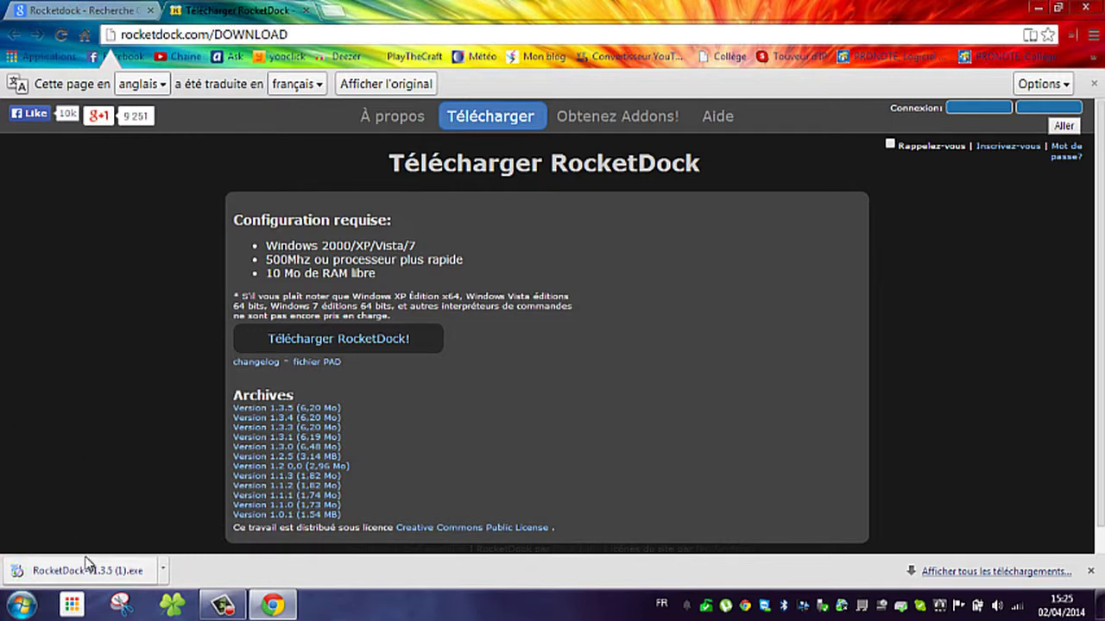
- Start the downloaded RocketDock installer in Français, and cancel the installation and the compatibility assistant
left_click(86, 568)
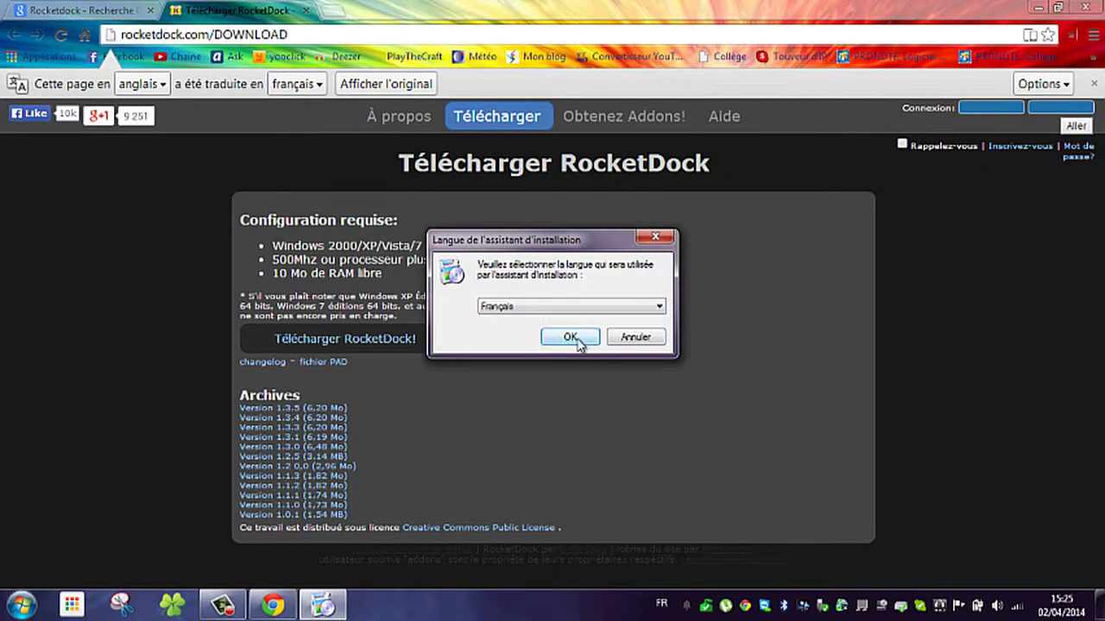
left_click(577, 339)
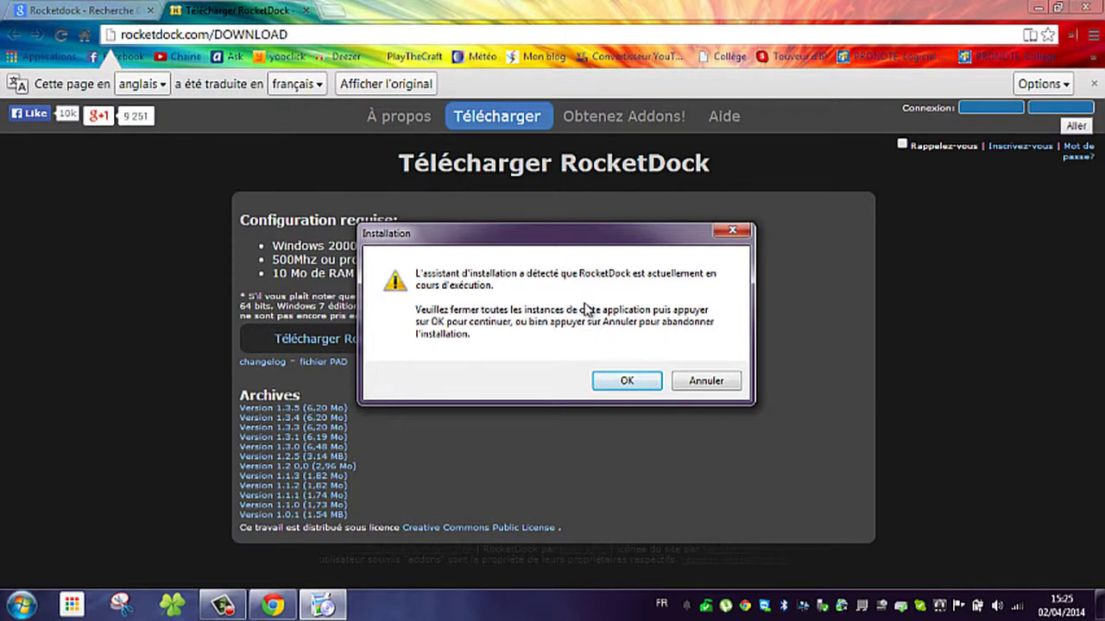
left_click(702, 381)
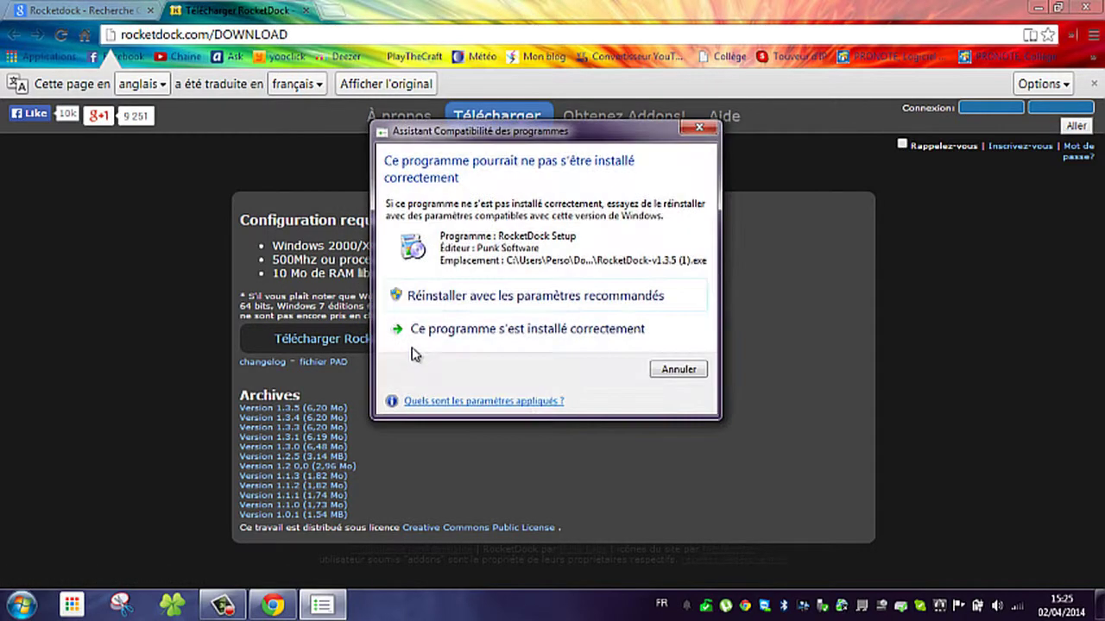
left_click(670, 371)
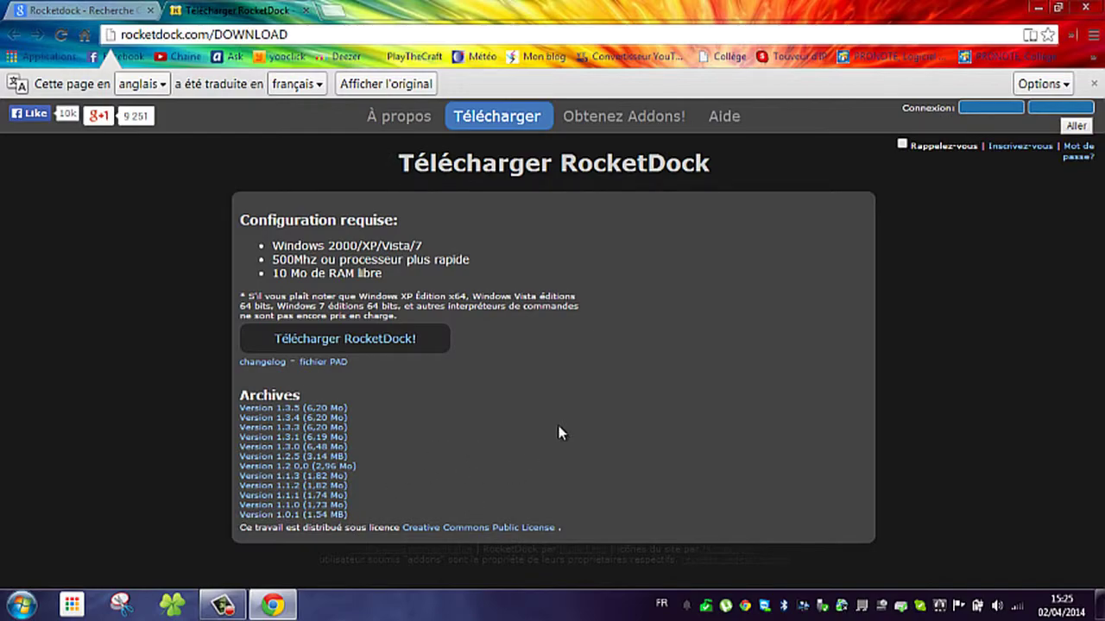
- Return to the desktop and show the desktop icons to locate the RocketDock shortcut
left_click(1100, 604)
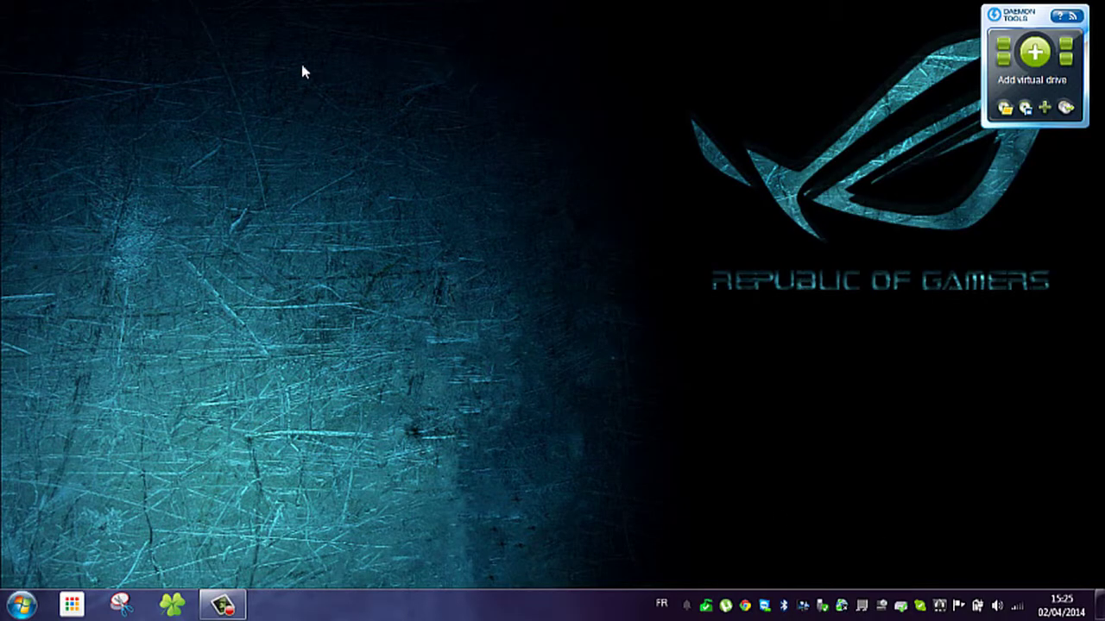
mouse_move(552, 5)
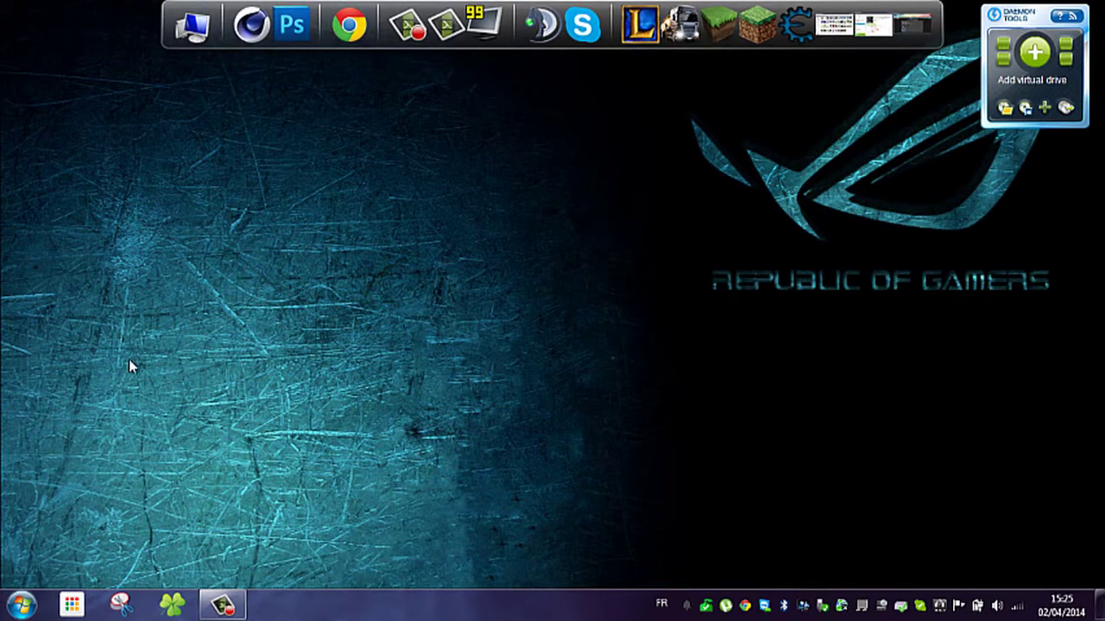
right_click(585, 342)
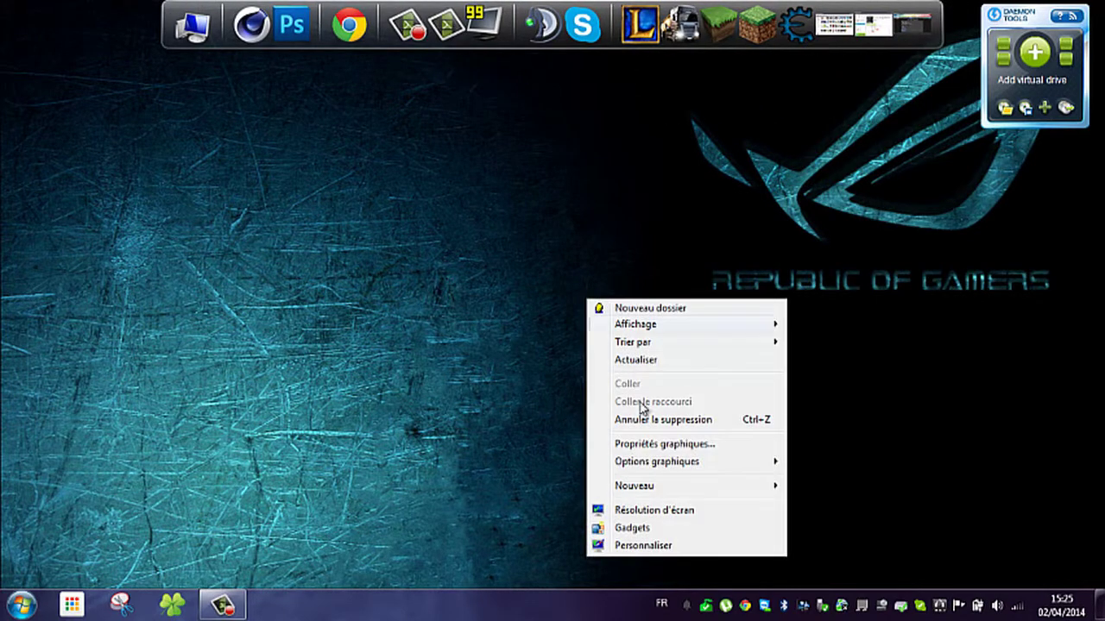
mouse_move(751, 325)
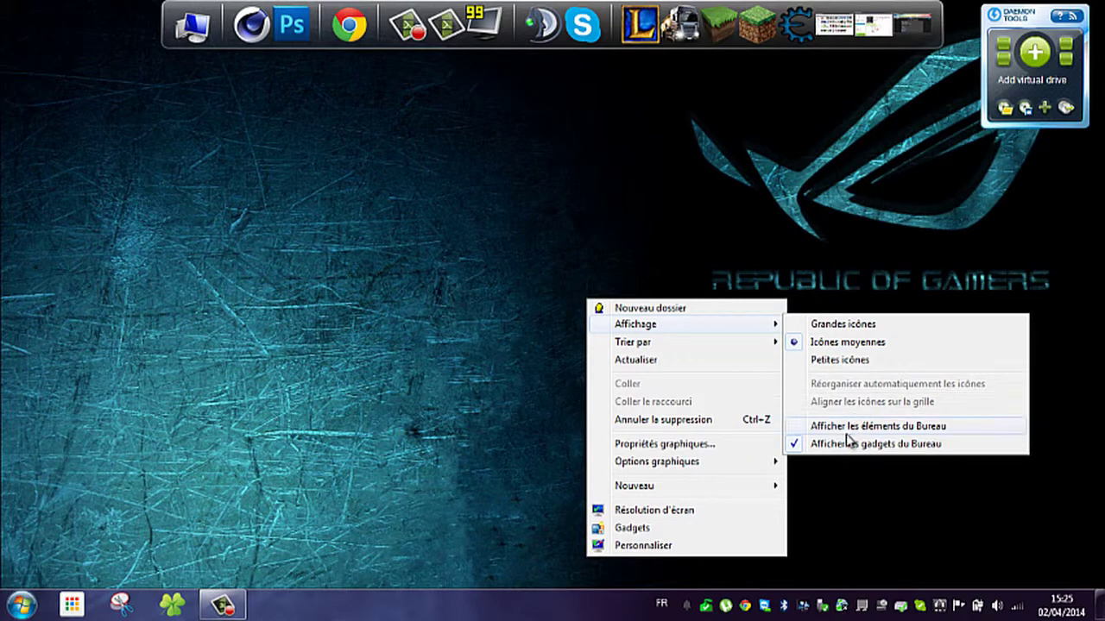
left_click(850, 426)
left_click(529, 347)
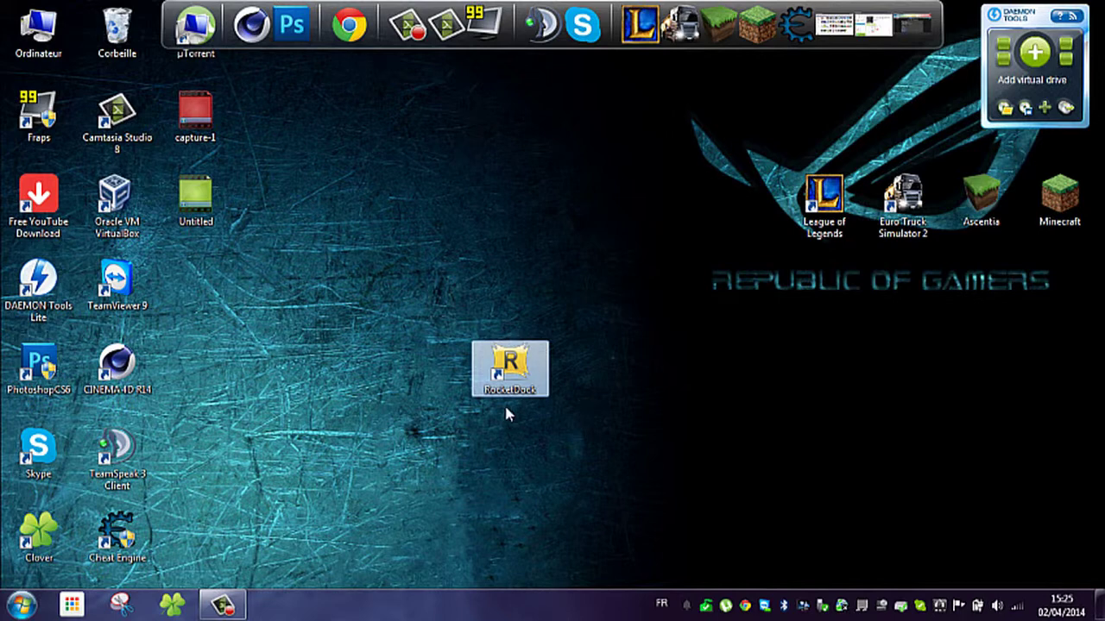
- Hide the desktop icons again so only the dock and gadgets remain on the desktop
right_click(534, 238)
mouse_move(682, 262)
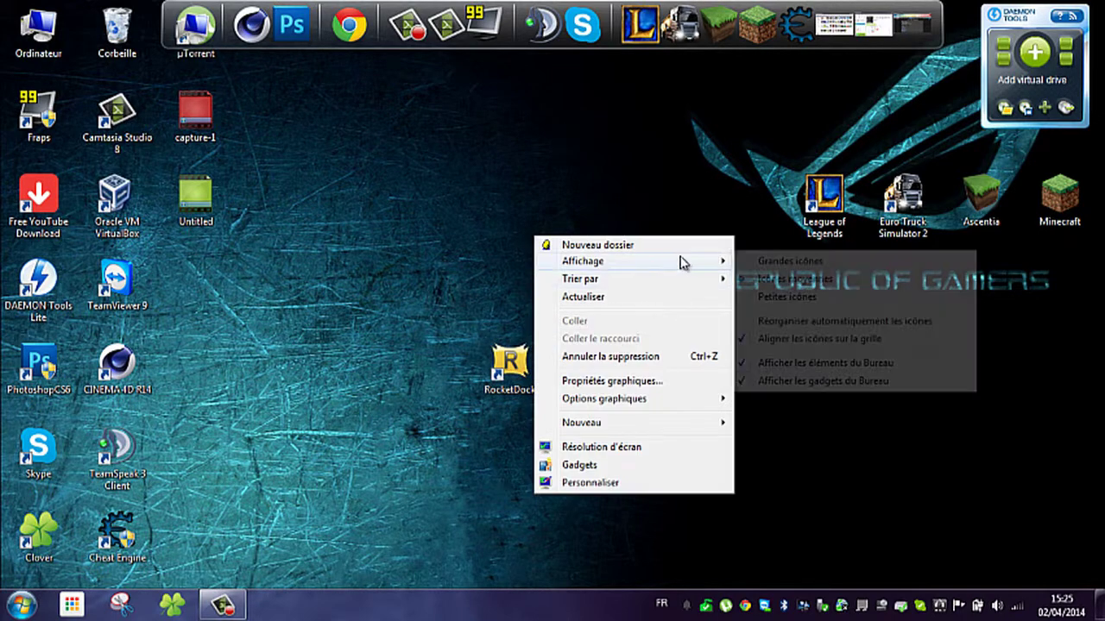
left_click(786, 364)
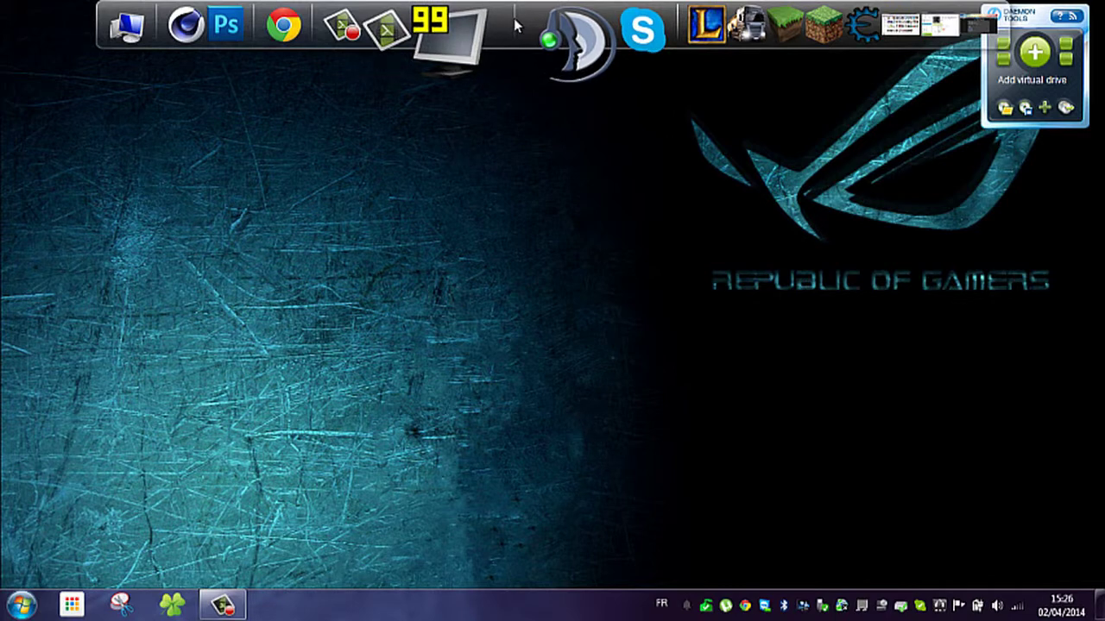
right_click(514, 18)
left_click(569, 72)
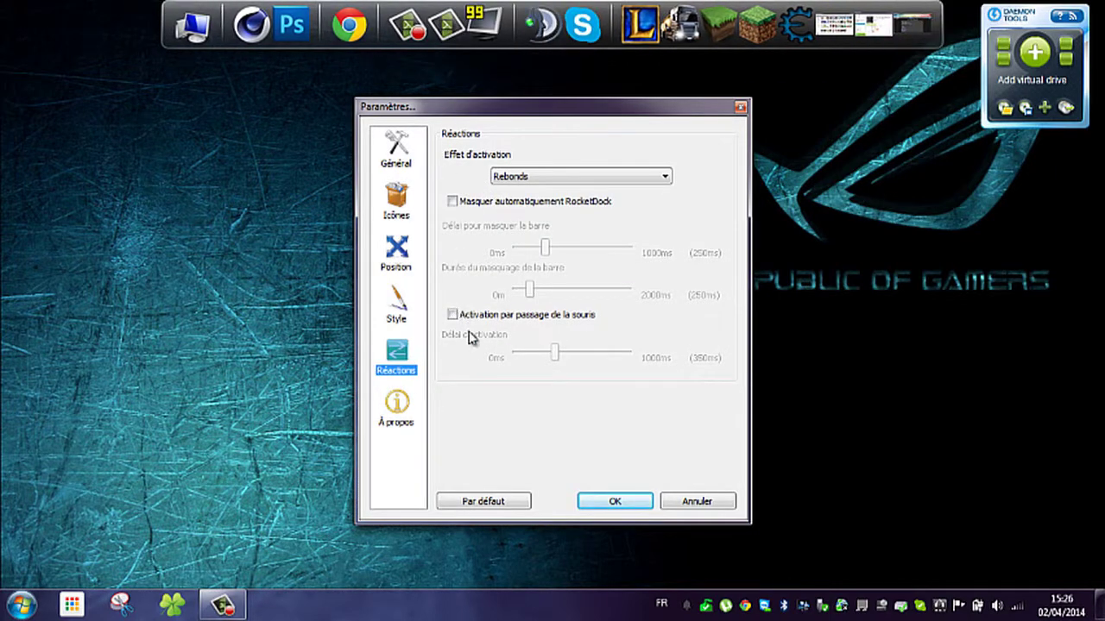
left_click(699, 501)
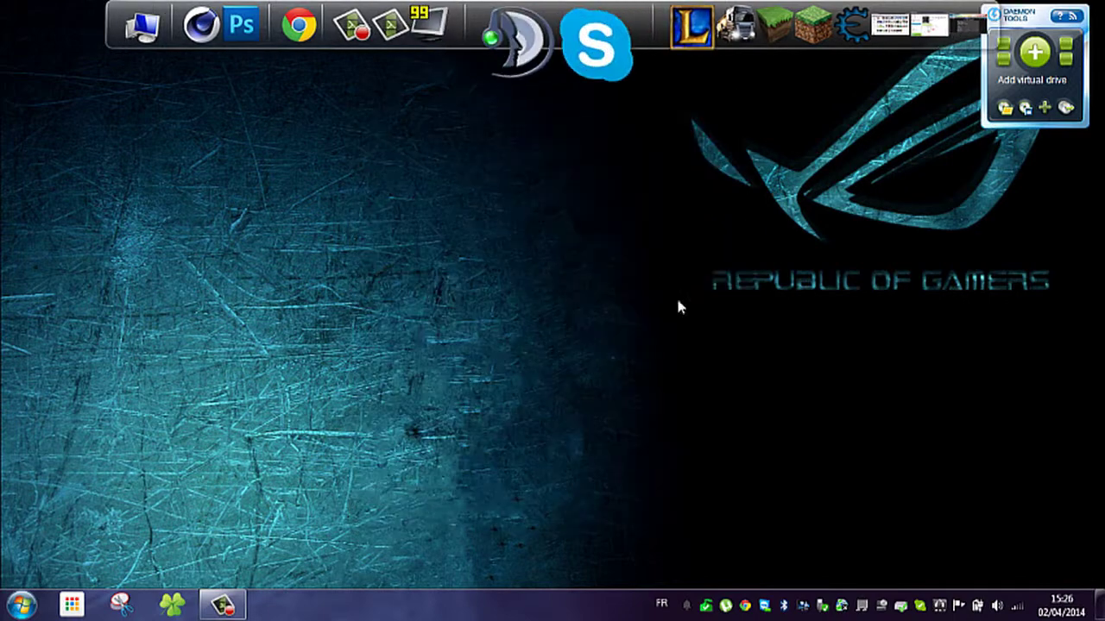
- Open the dock's settings and examine the general options and the icon quality, size and hover effect options
right_click(507, 9)
left_click(561, 54)
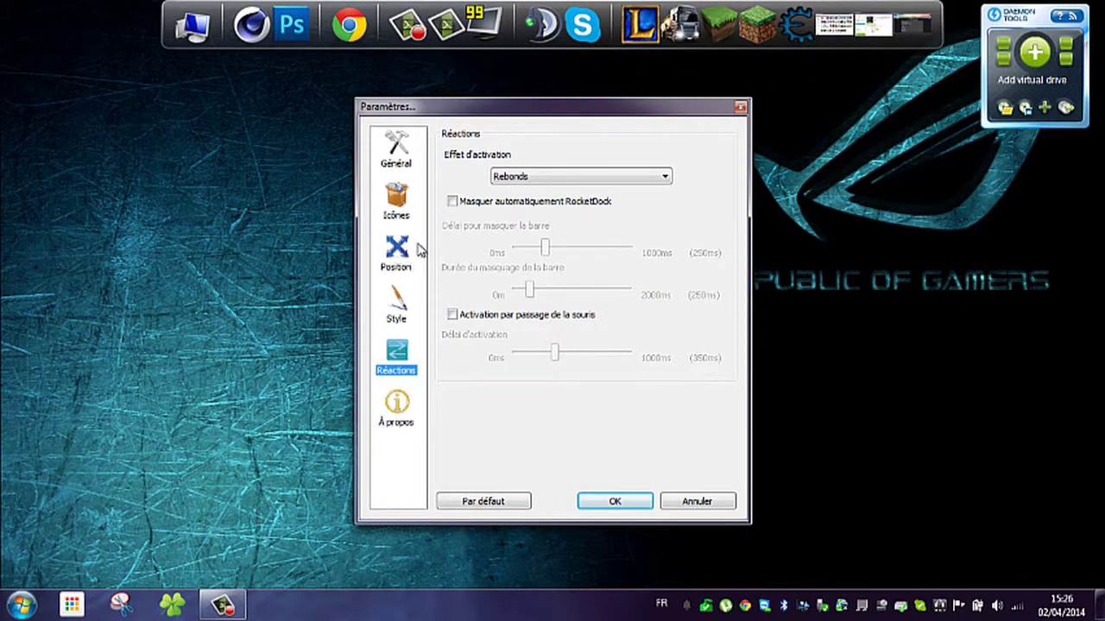
left_click(395, 155)
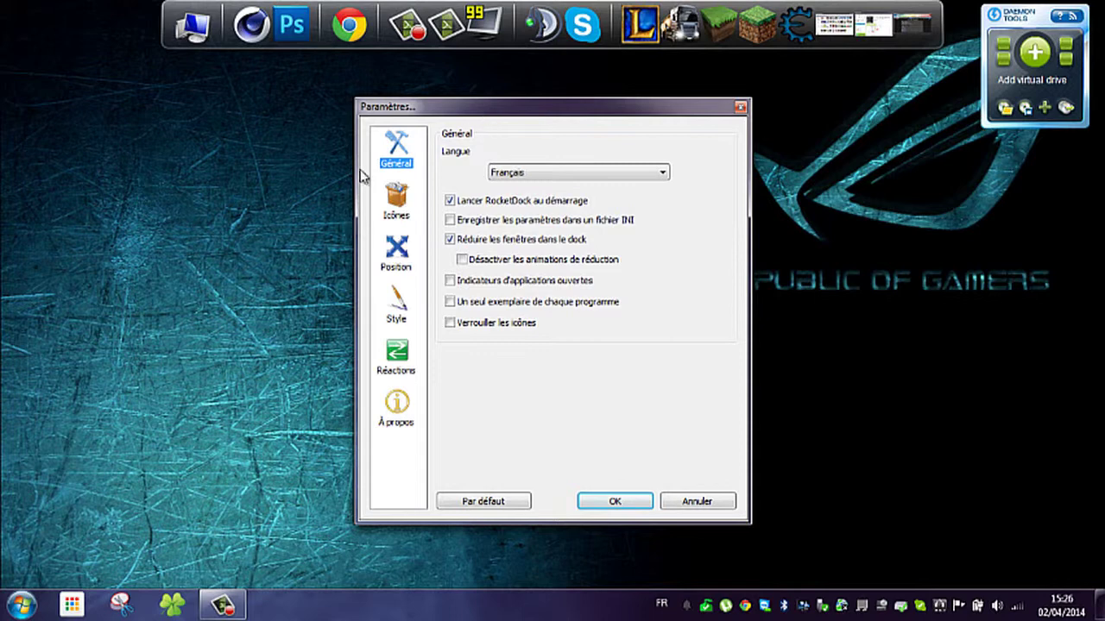
left_click(390, 200)
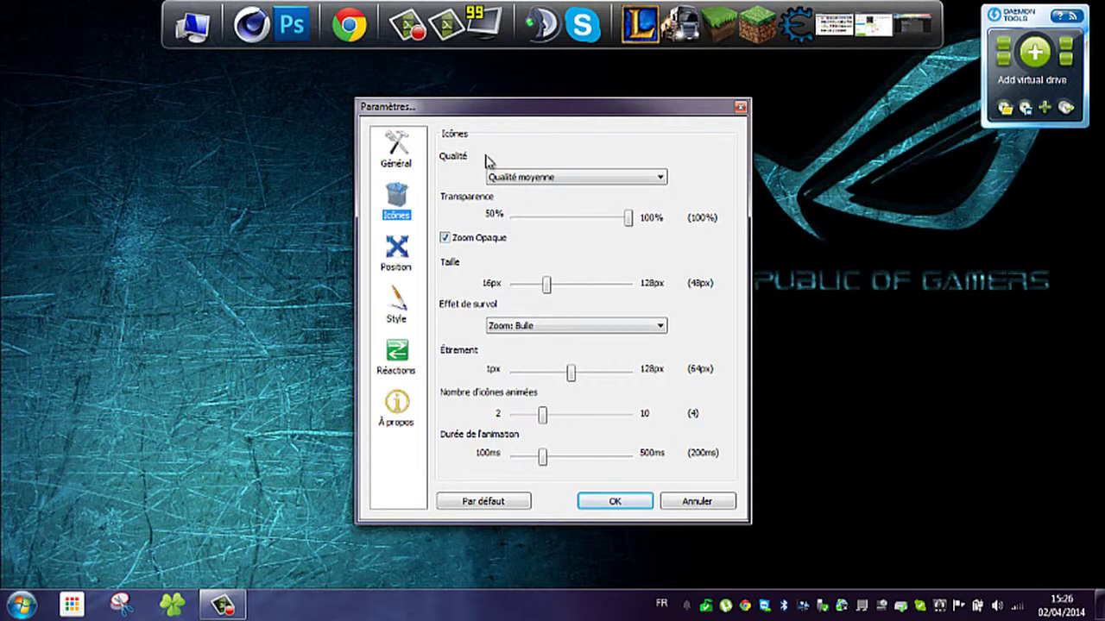
- Try the dock positions En bas and À gauche, and set the position back to En haut
left_click(405, 252)
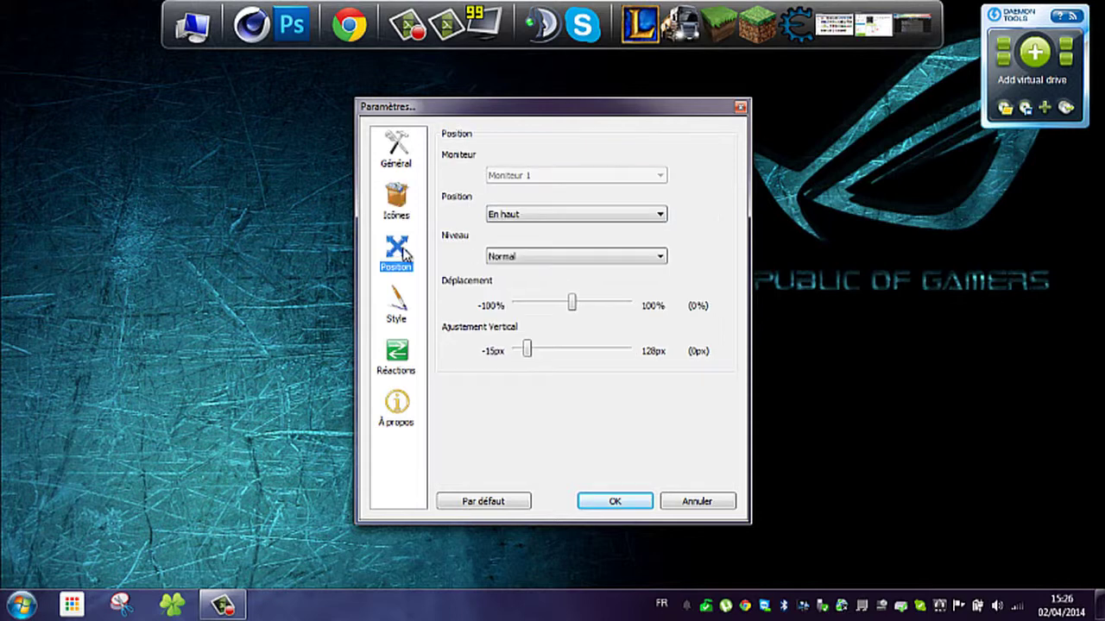
left_click(515, 215)
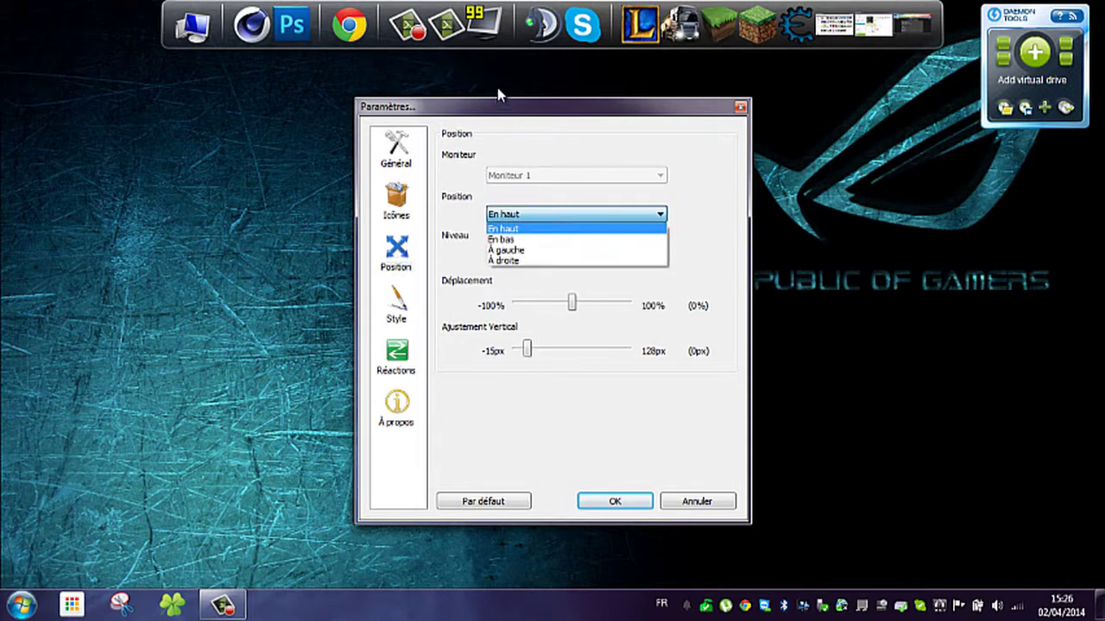
left_click(535, 239)
left_click(534, 215)
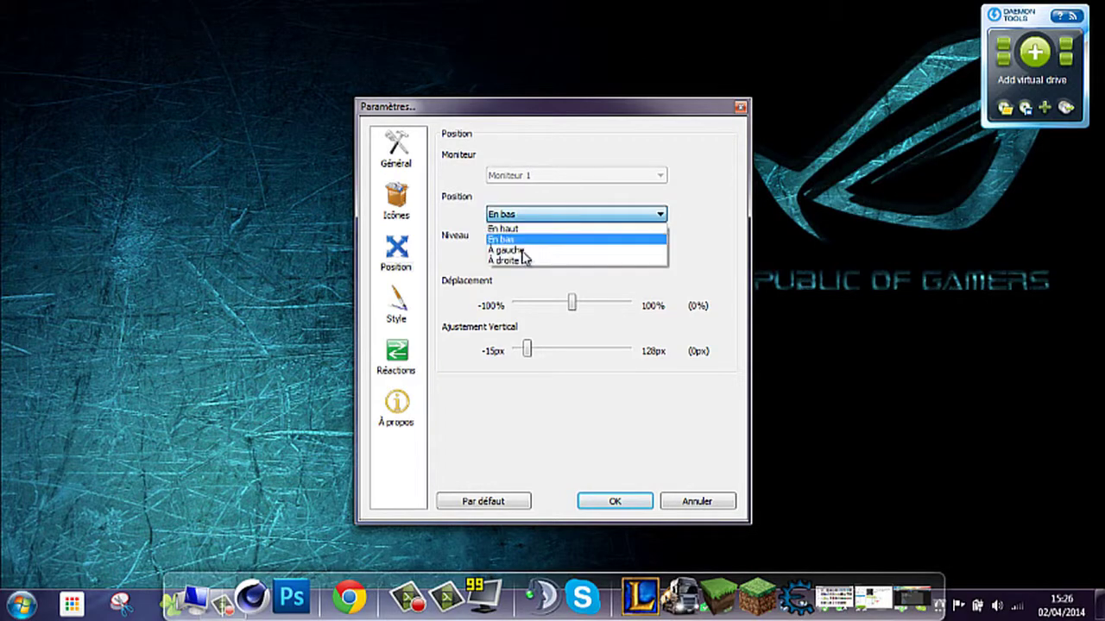
left_click(523, 251)
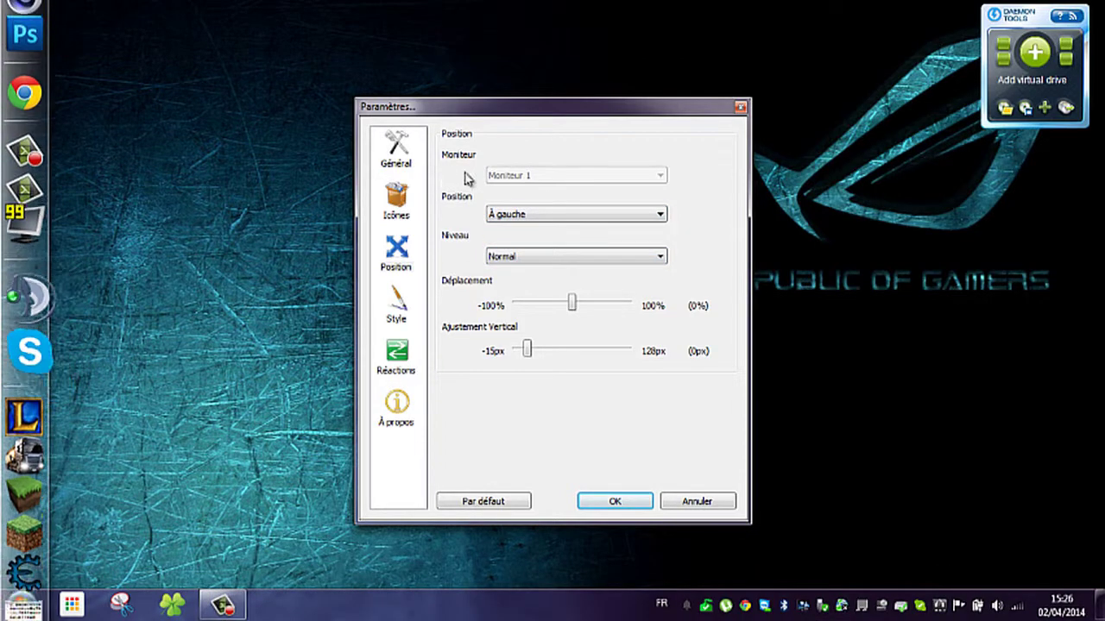
left_click(543, 216)
left_click(557, 229)
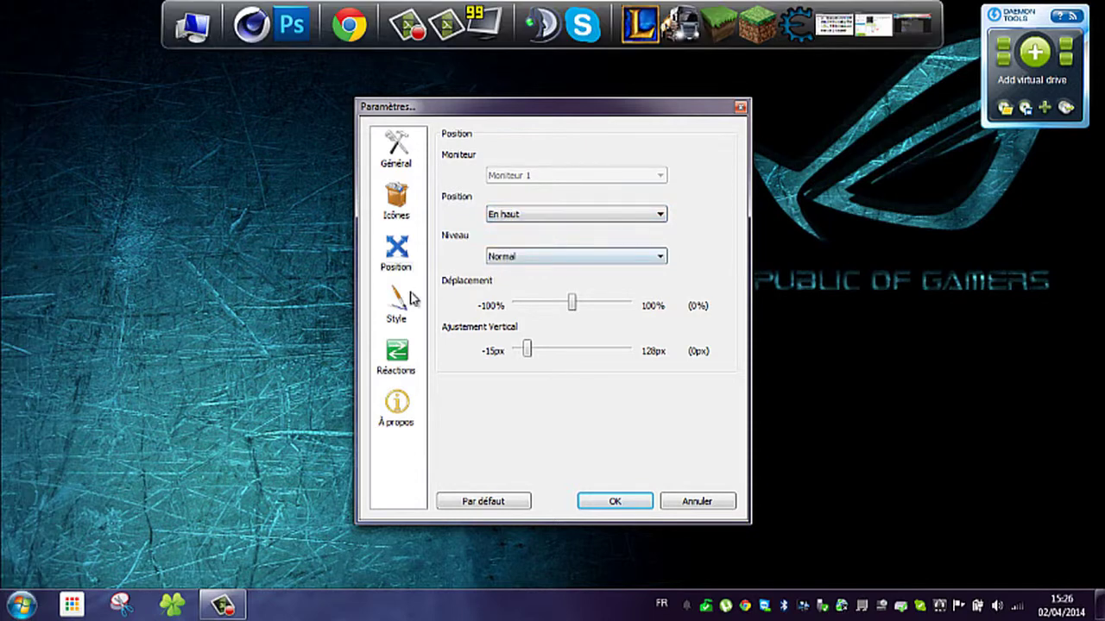
- Try the ProtoSea theme on the dock, and call up and cancel the reset to the default configuration
left_click(398, 315)
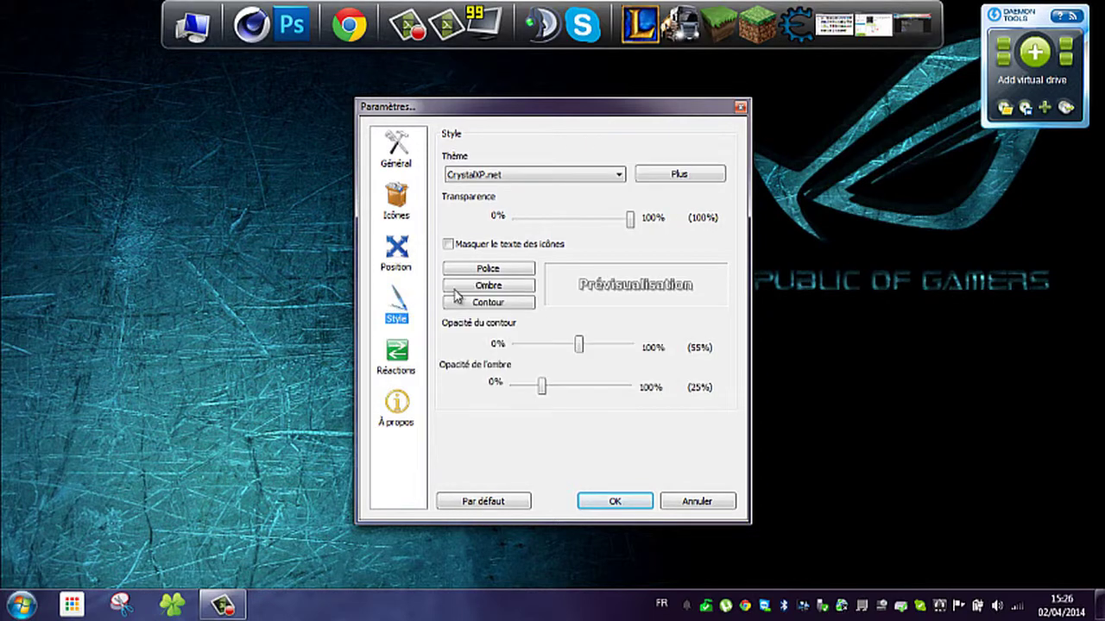
left_click(611, 181)
left_click(530, 399)
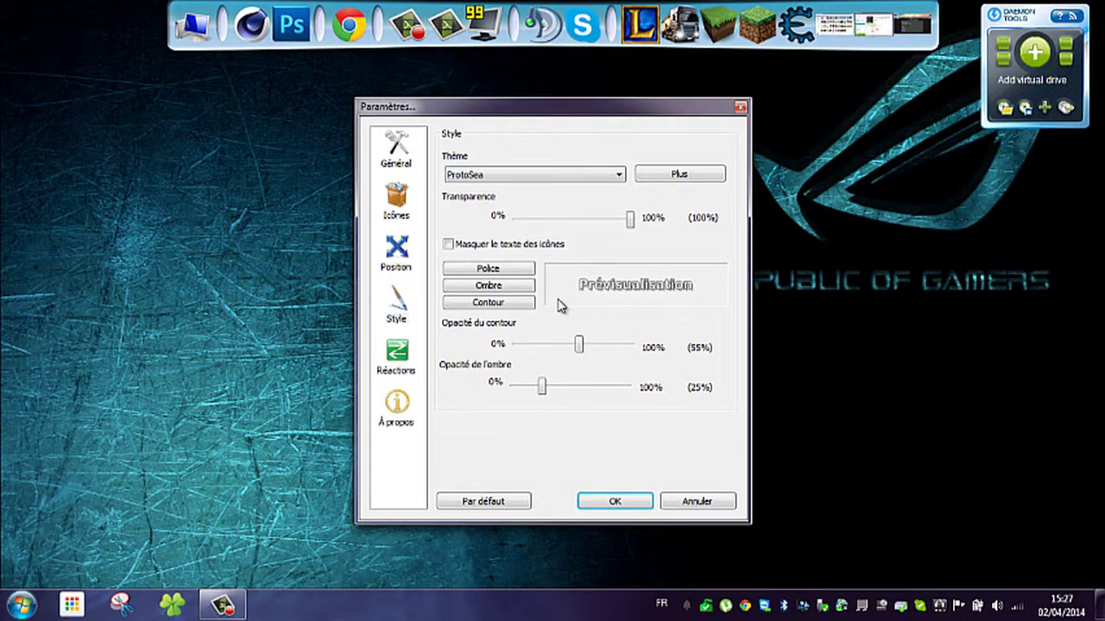
left_click(503, 505)
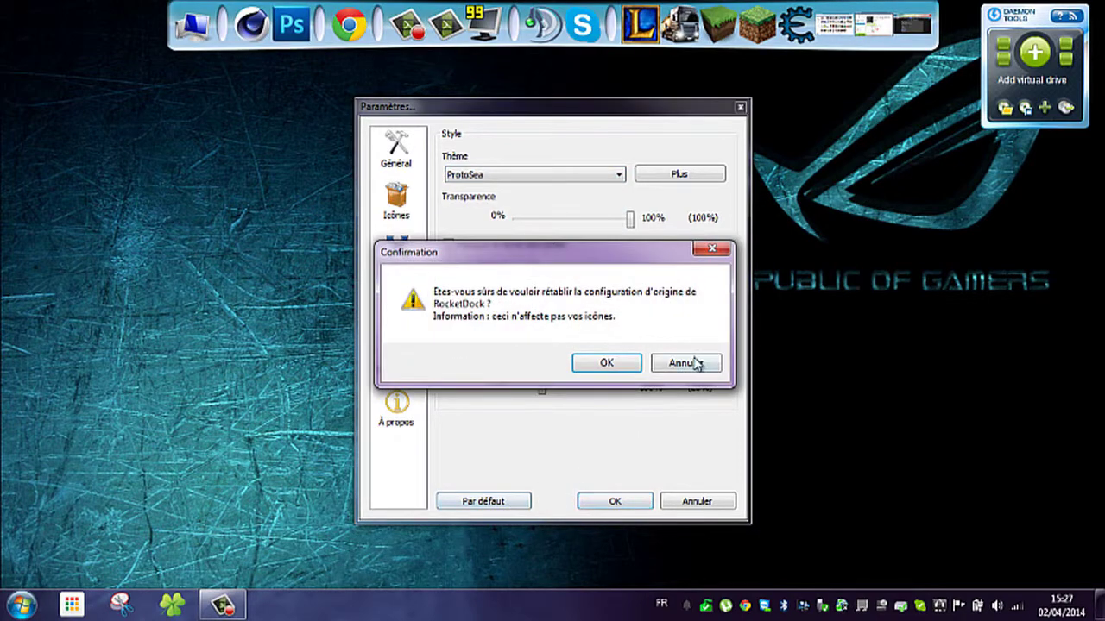
left_click(695, 363)
- Try the Minired theme on the dock, and set the theme back to CrystalXP.net
left_click(578, 182)
left_click(558, 339)
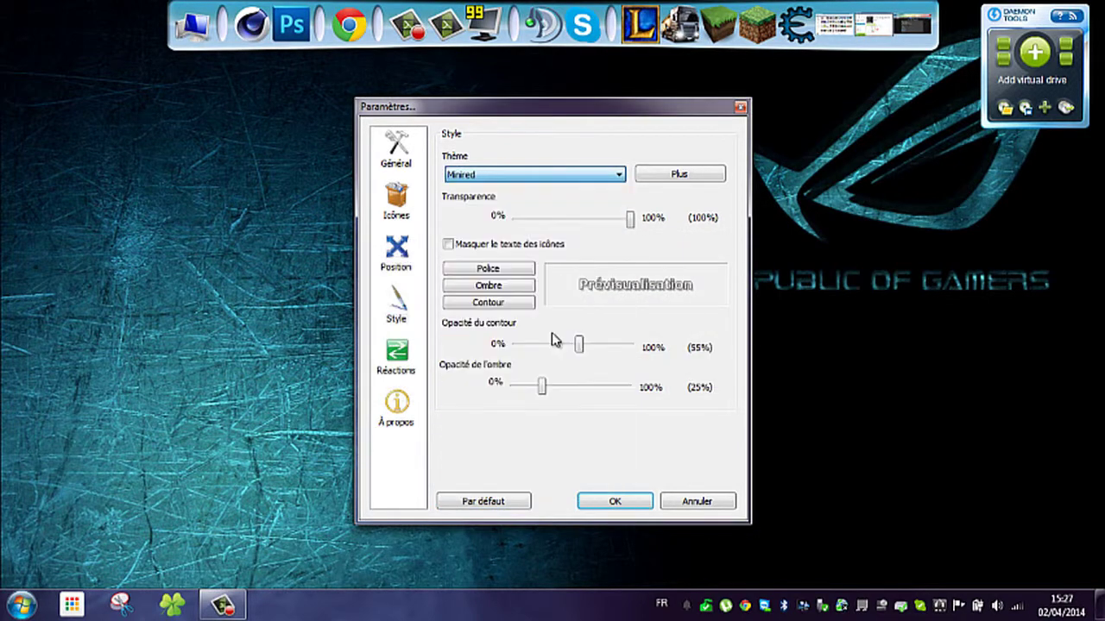
left_click(549, 177)
left_click(533, 284)
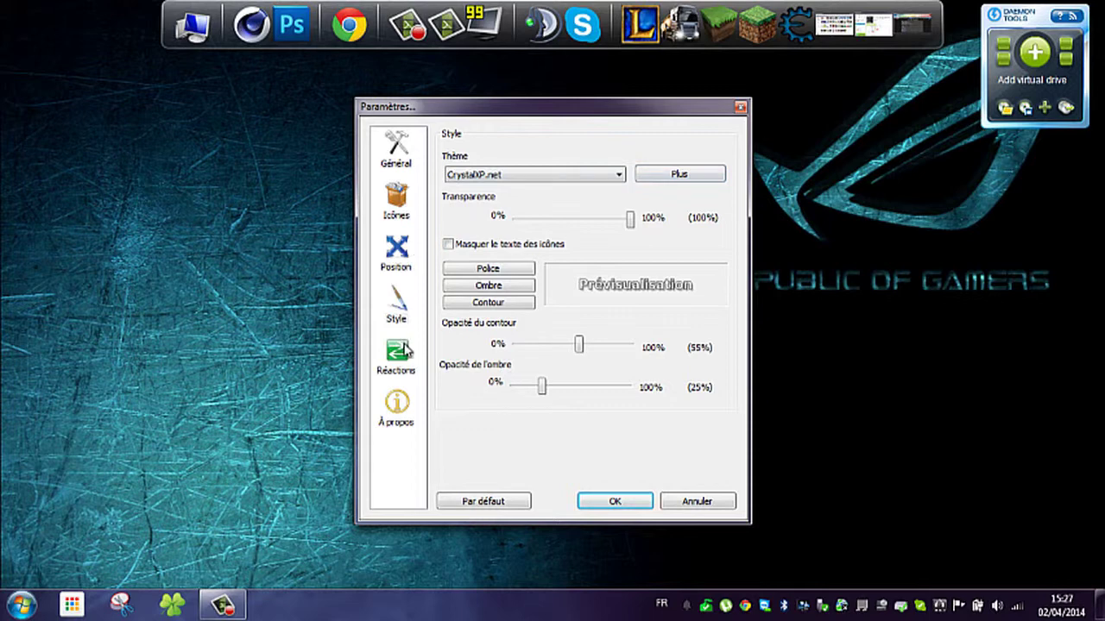
left_click(620, 175)
left_click(593, 175)
- Choose Rebonds as the activation effect for the dock icons
left_click(397, 349)
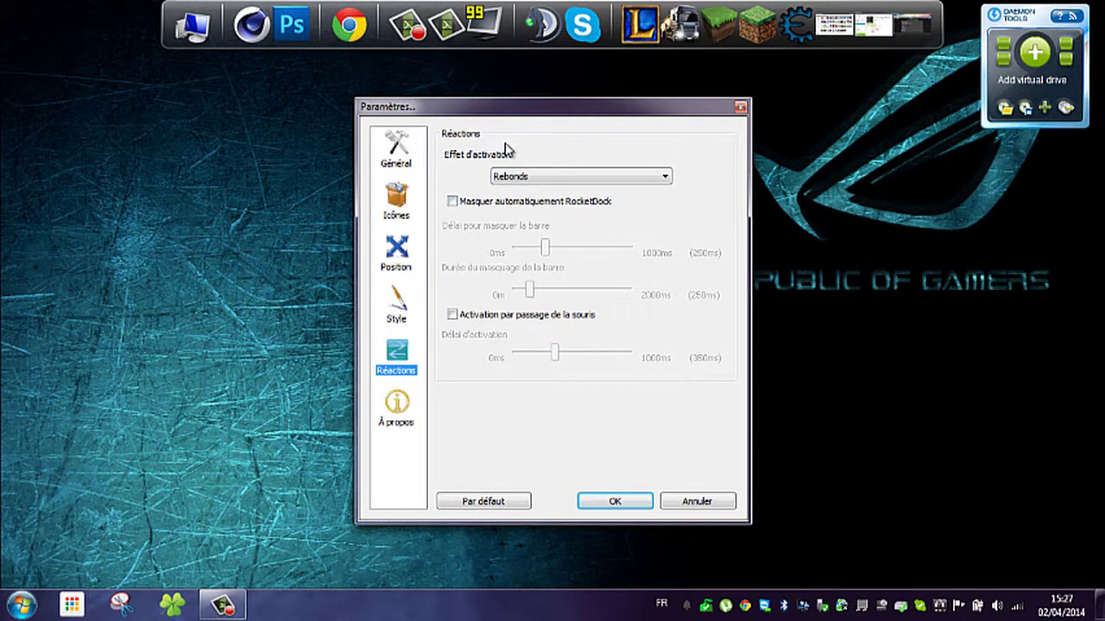
left_click(525, 178)
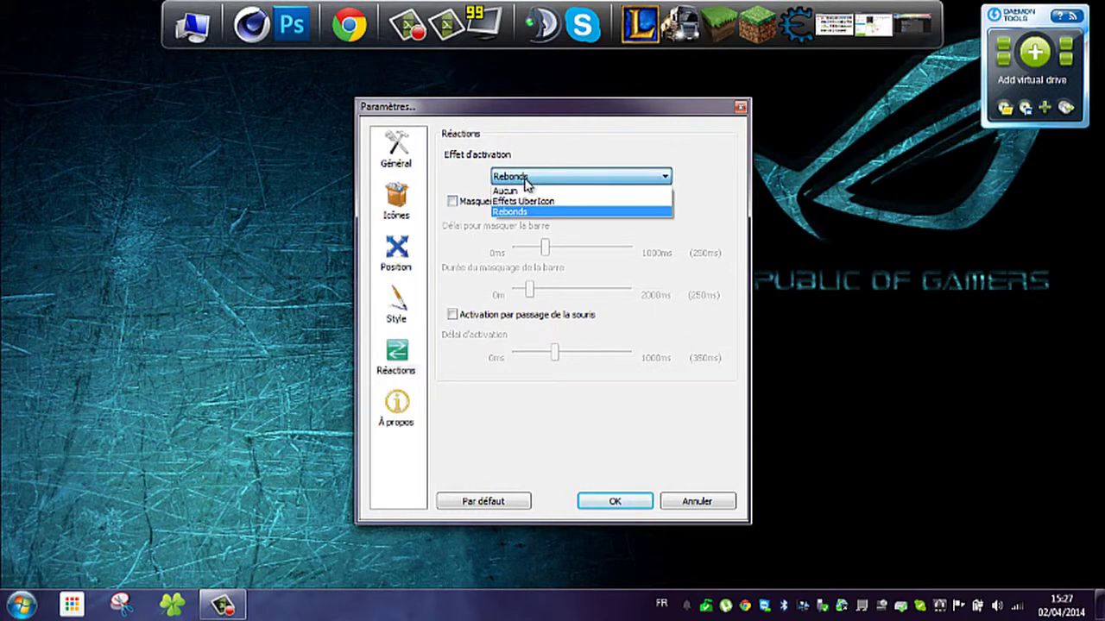
left_click(522, 210)
- Review the dock's style, general, position and icon settings once more
left_click(395, 311)
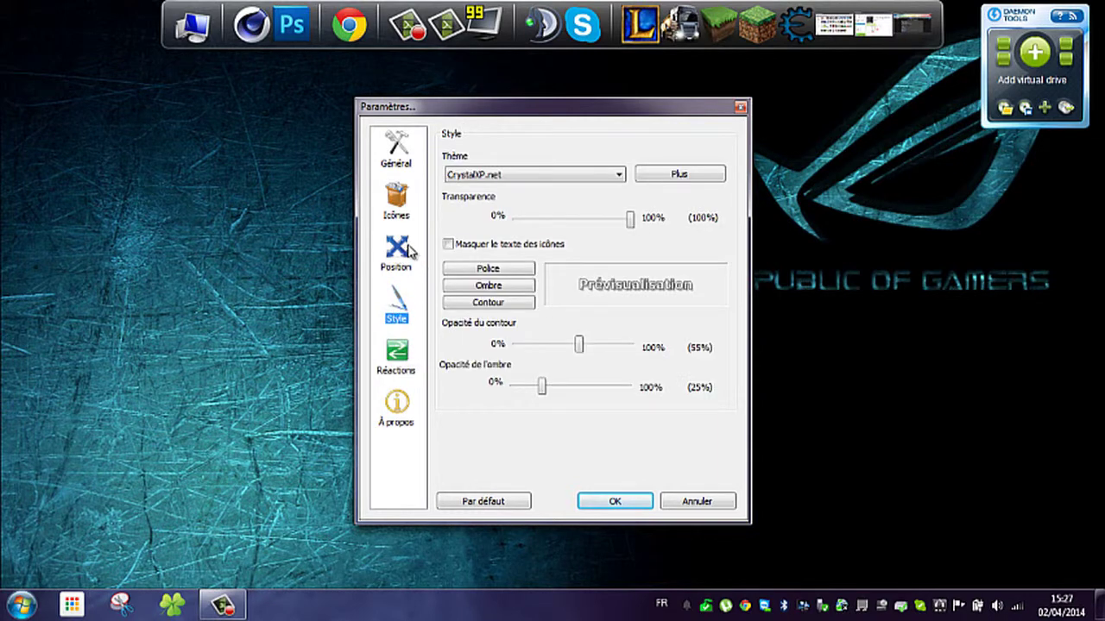
left_click(404, 169)
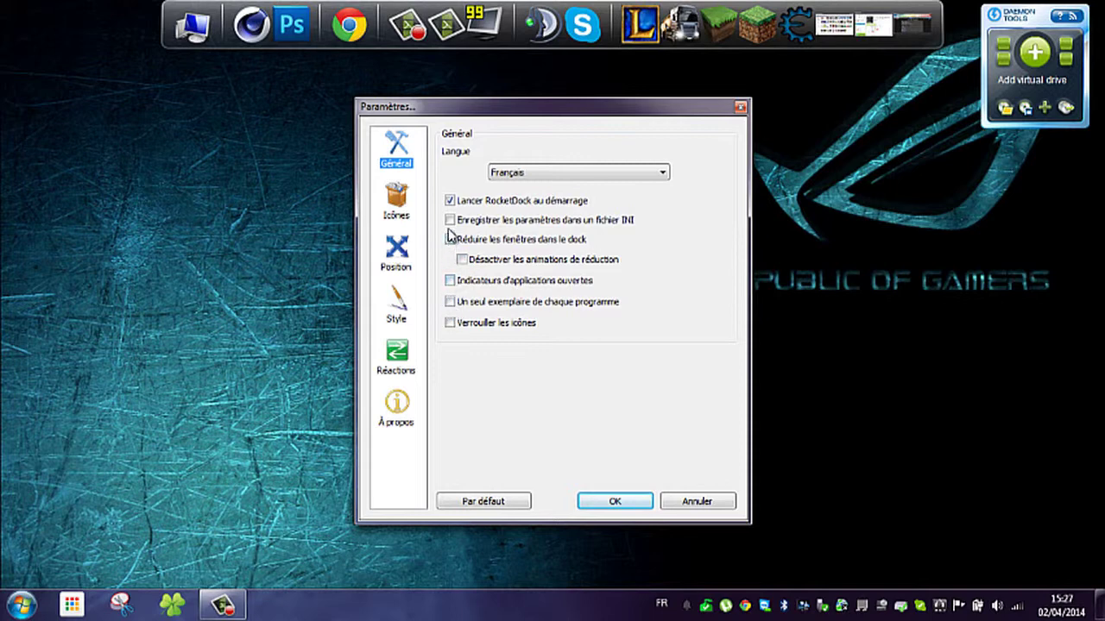
left_click(403, 254)
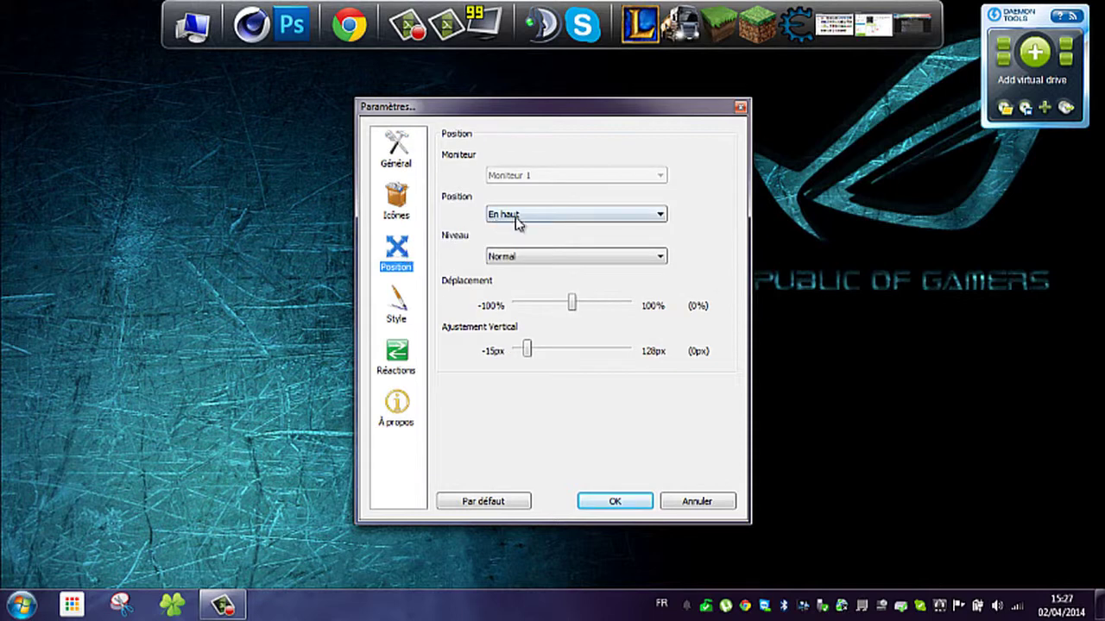
left_click(404, 209)
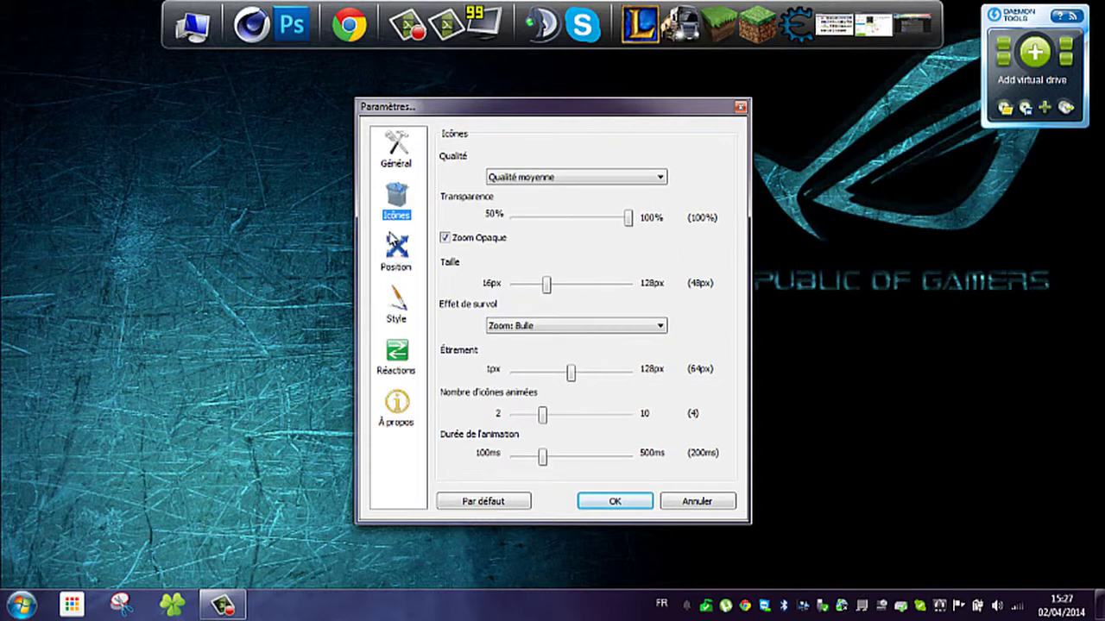
left_click(404, 321)
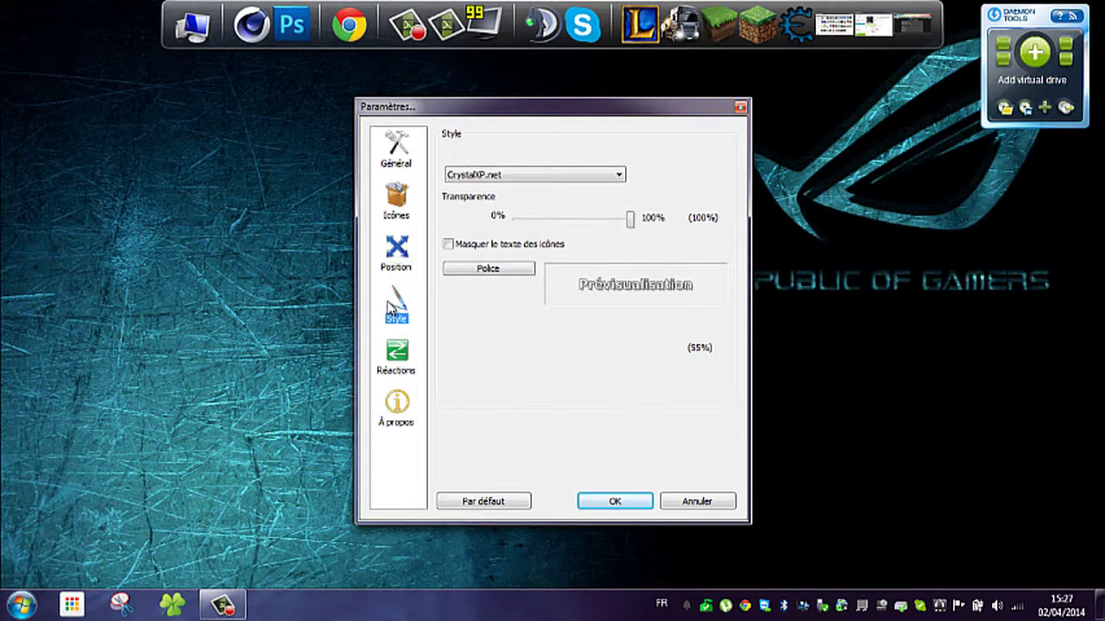
- Turn on automatic hiding of RocketDock, apply the settings and reveal the hidden dock on the desktop
left_click(410, 350)
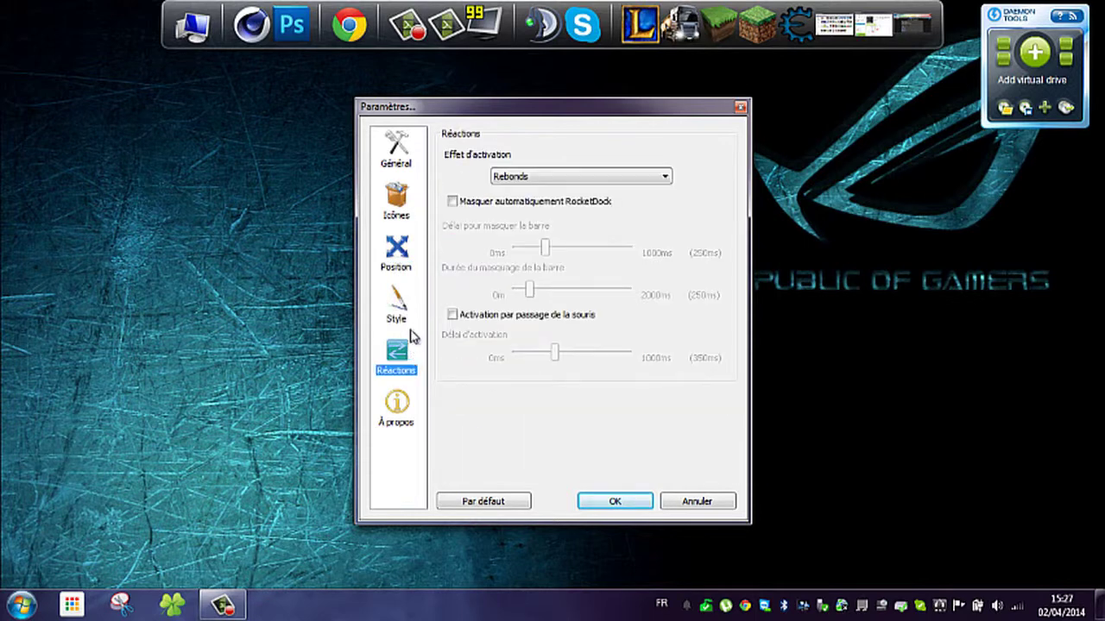
left_click(451, 203)
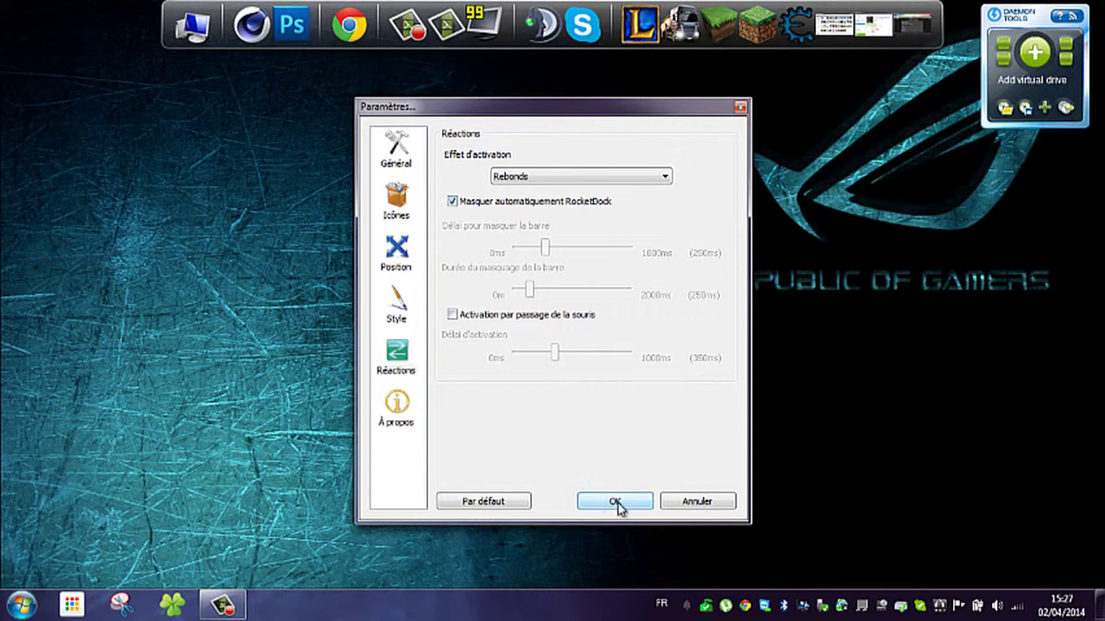
left_click(615, 502)
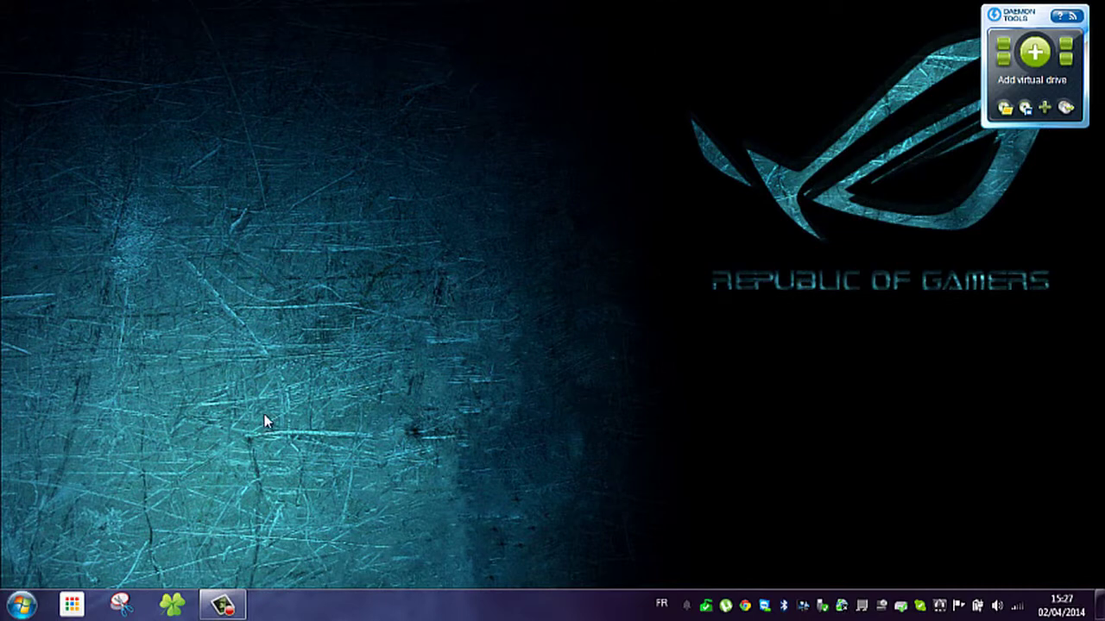
mouse_move(506, 13)
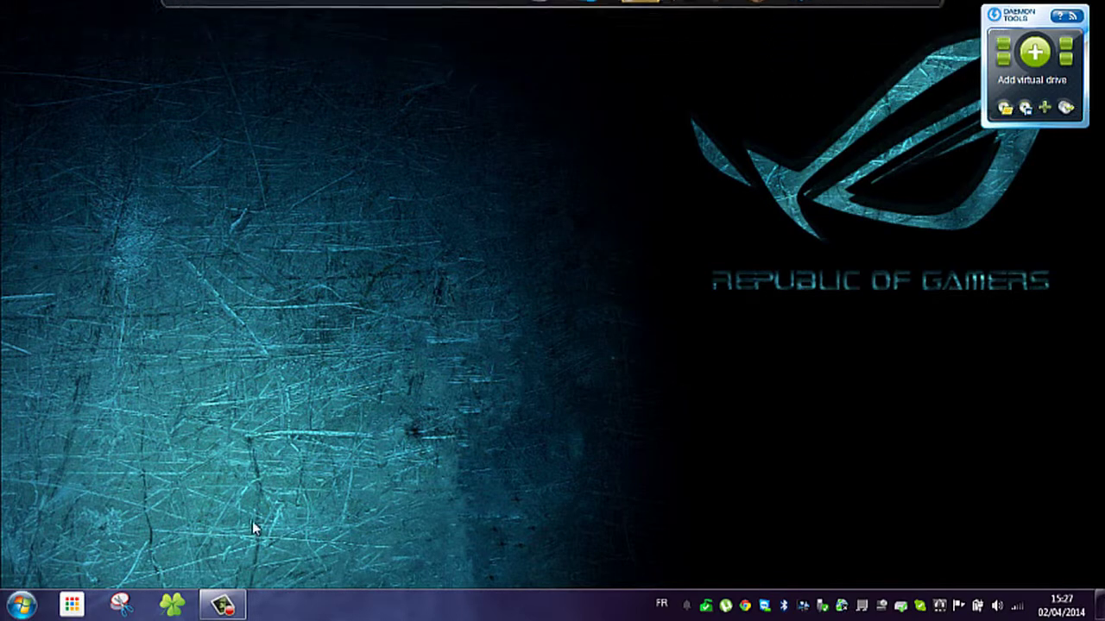
mouse_move(562, 2)
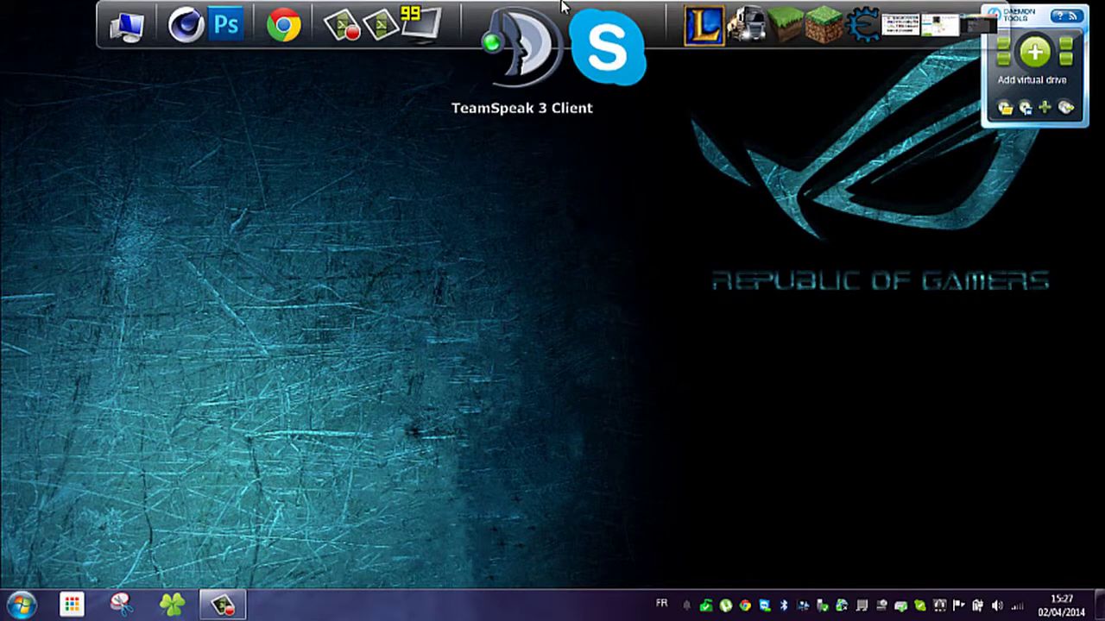